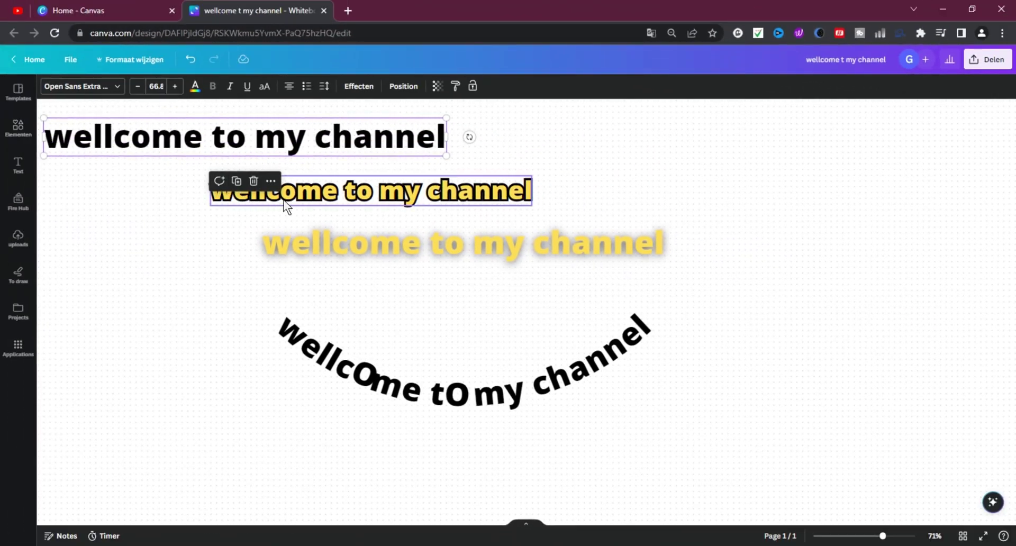
Inspect the yellow shadowed and curved black welcome text examples
left_click(314, 259)
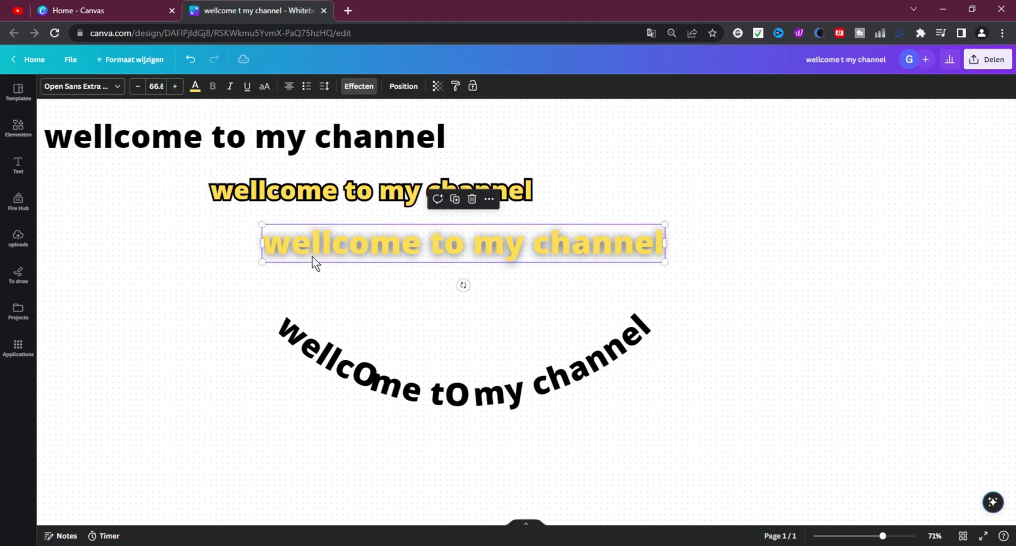
left_click(313, 356)
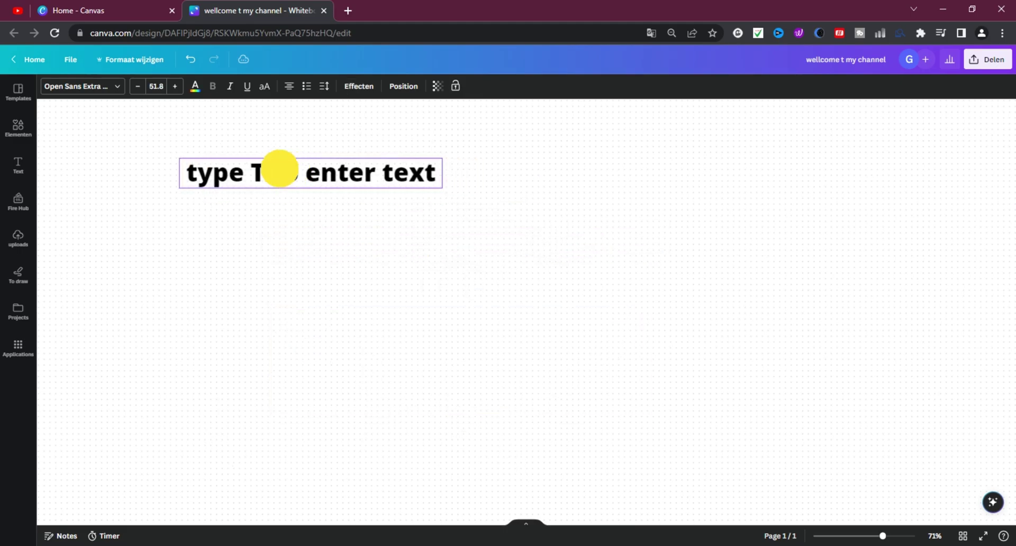
Centre and enlarge the placeholder text, then add a black Sketch outline at thickness 80
left_click_drag(170, 129, 513, 281)
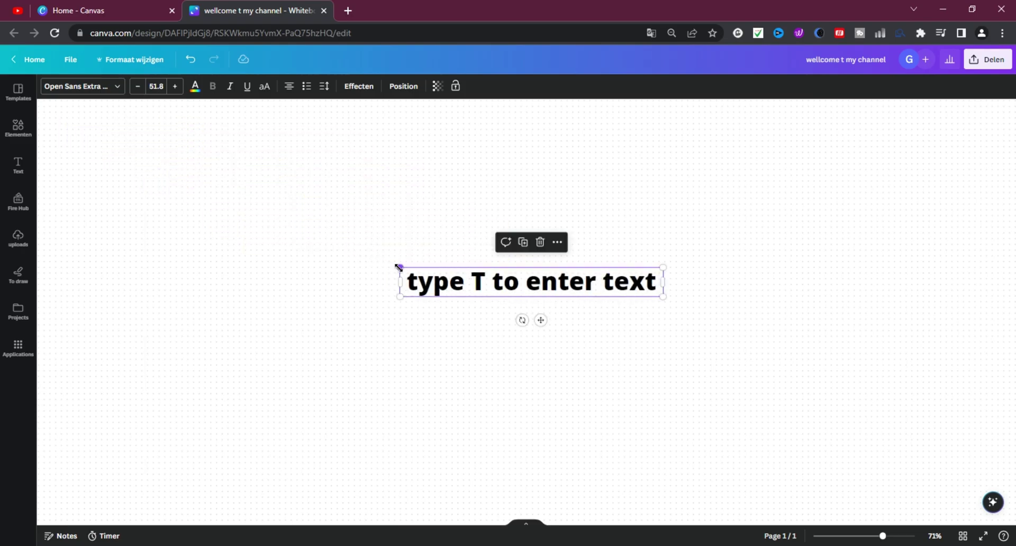
left_click_drag(399, 267, 204, 149)
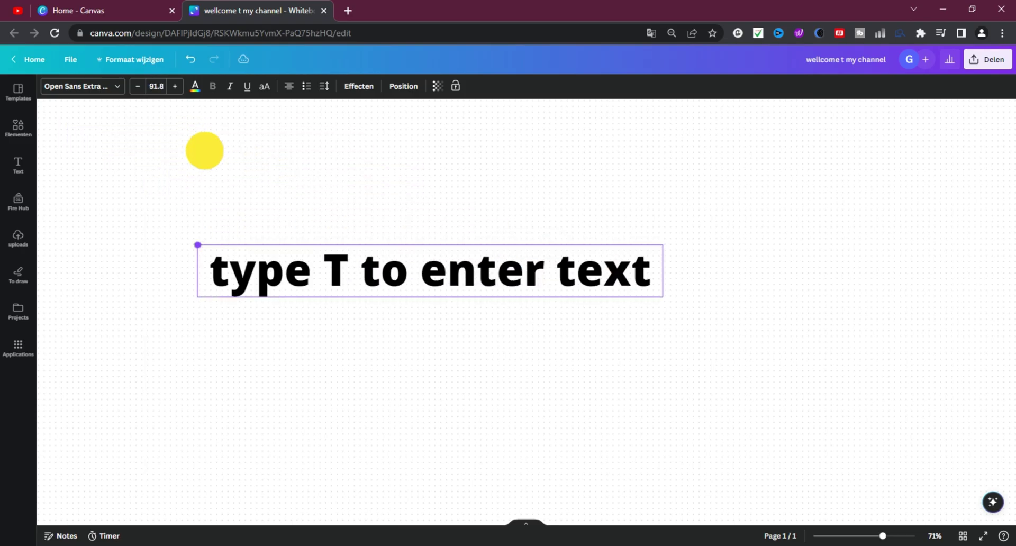
left_click(365, 88)
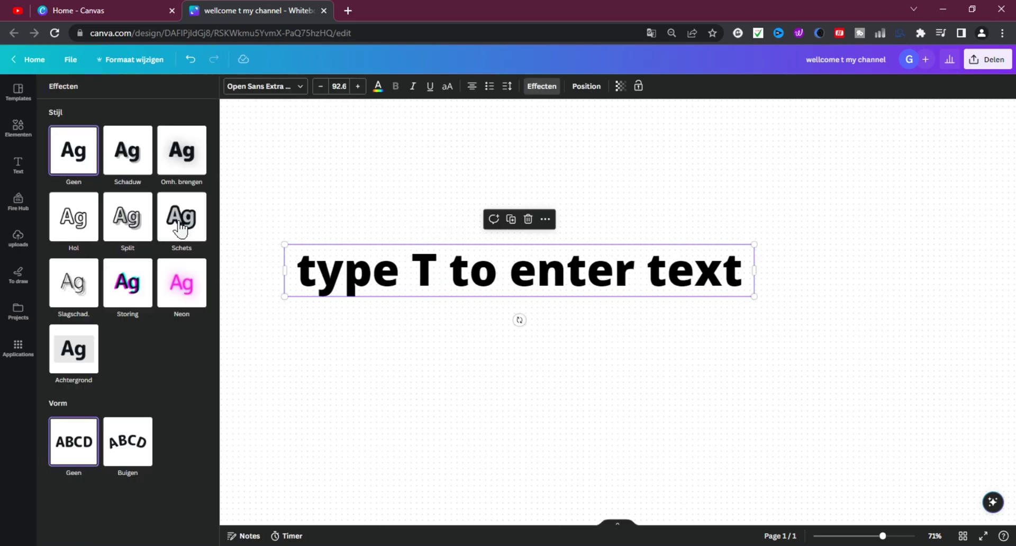
left_click(183, 235)
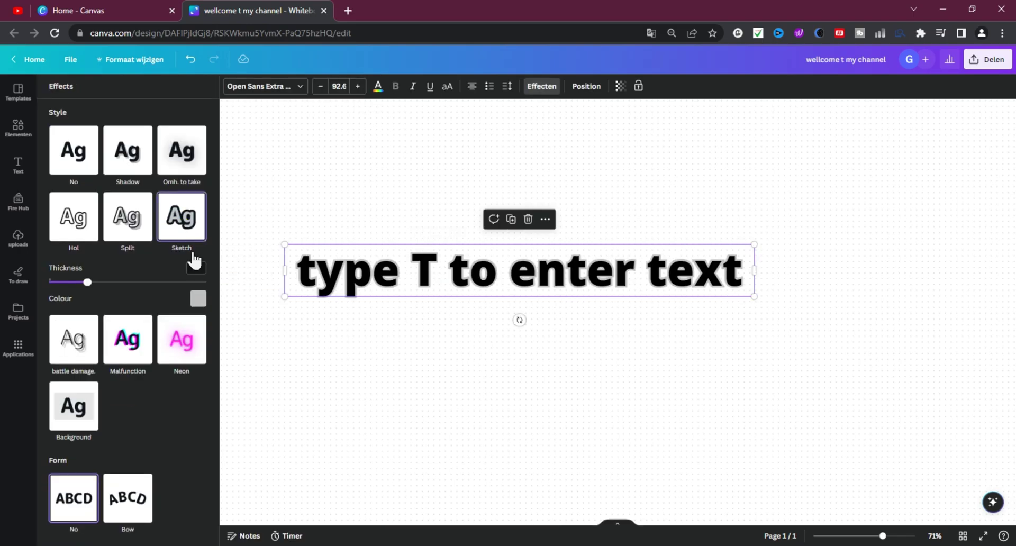
left_click(198, 298)
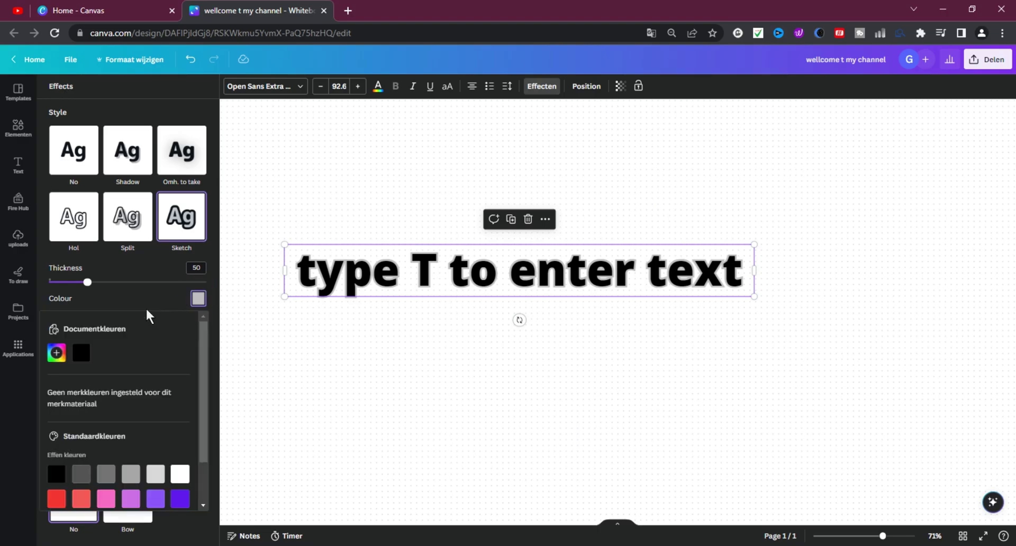
left_click(82, 357)
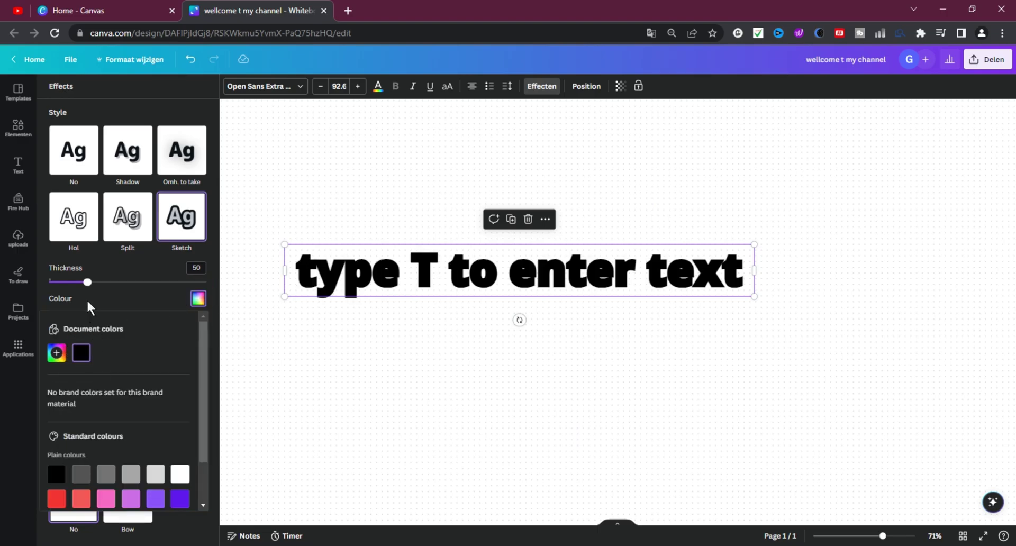
left_click_drag(87, 282, 102, 283)
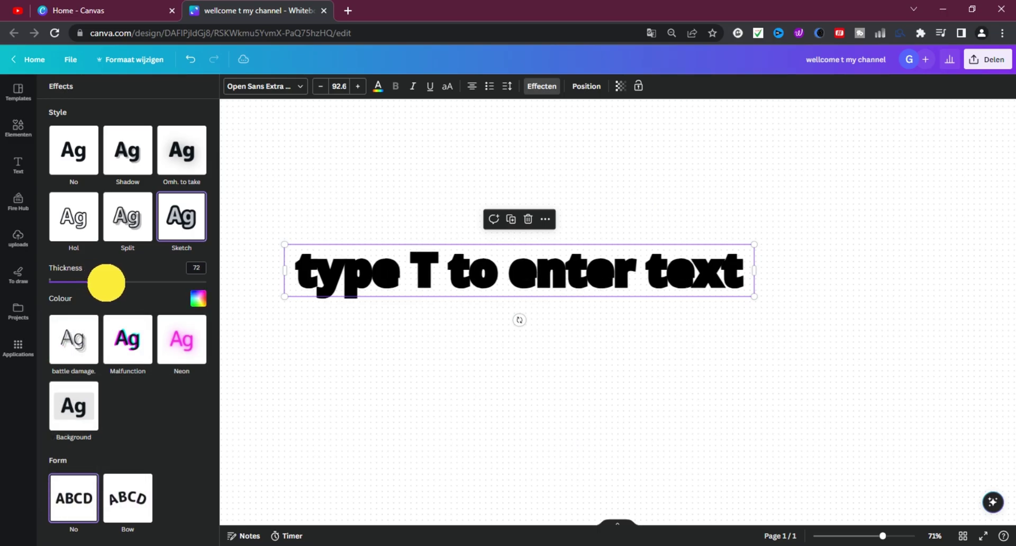
left_click_drag(104, 283, 112, 281)
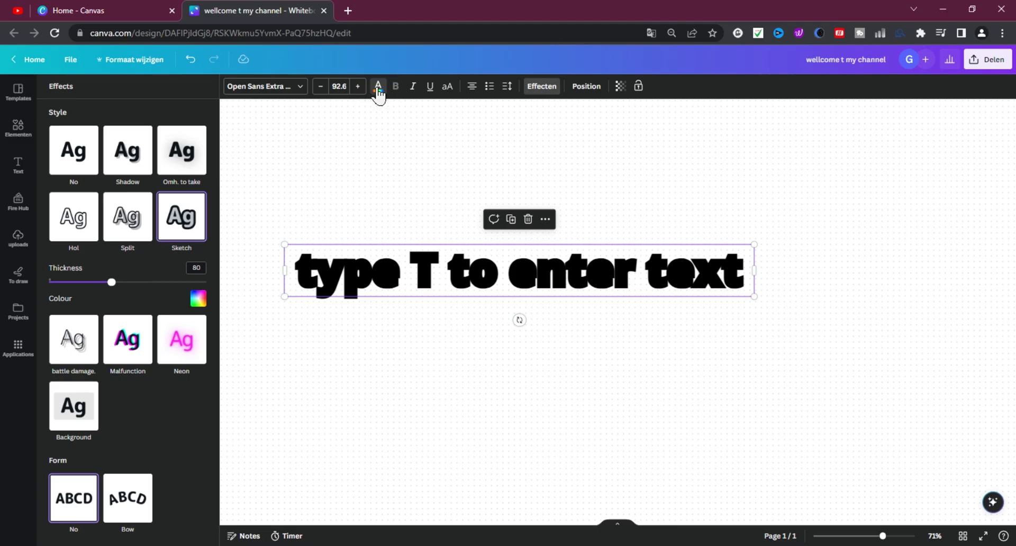
Colour the first line yellow and give the welcome text a stronger yellow Lift shadow
left_click(377, 87)
left_click(139, 345)
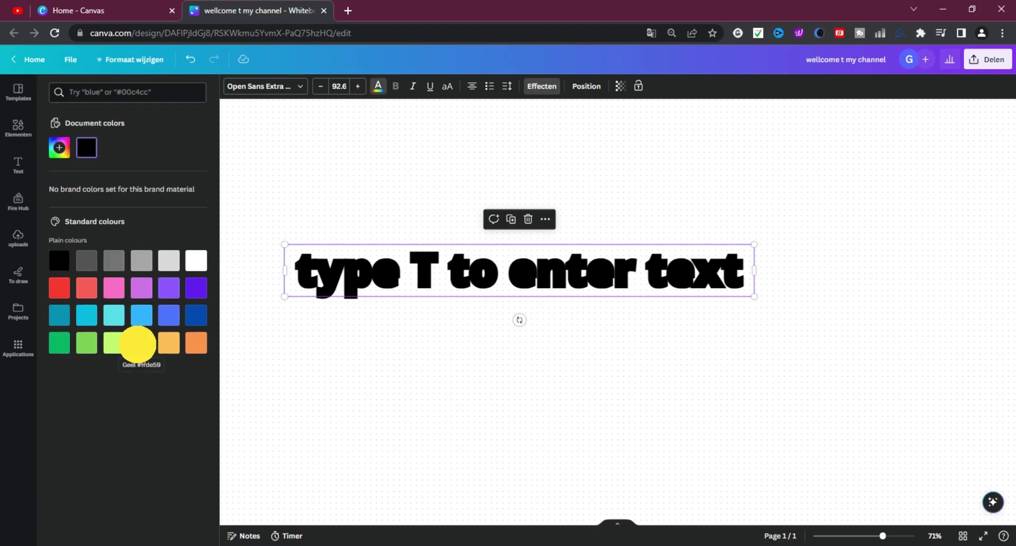
left_click(181, 151)
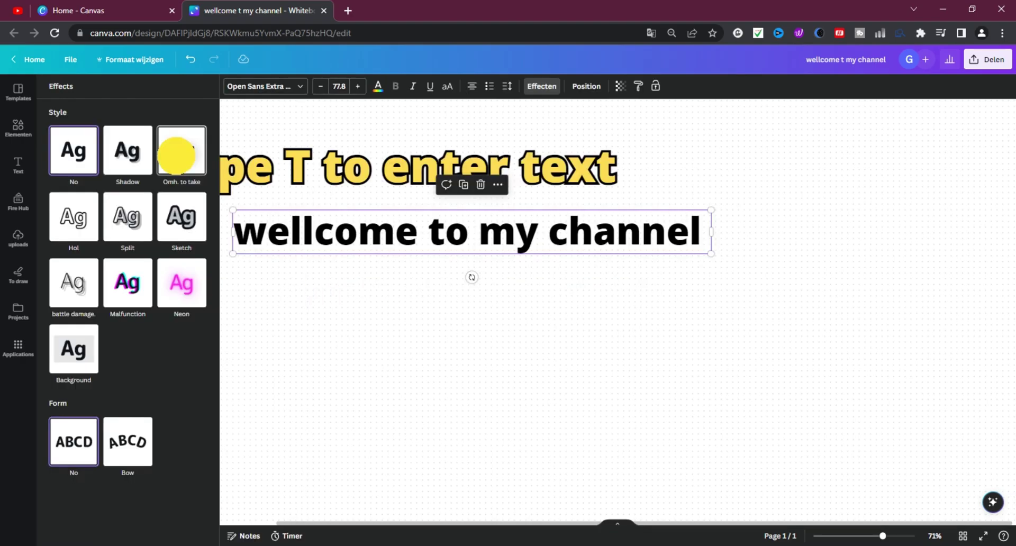
left_click_drag(127, 216, 180, 217)
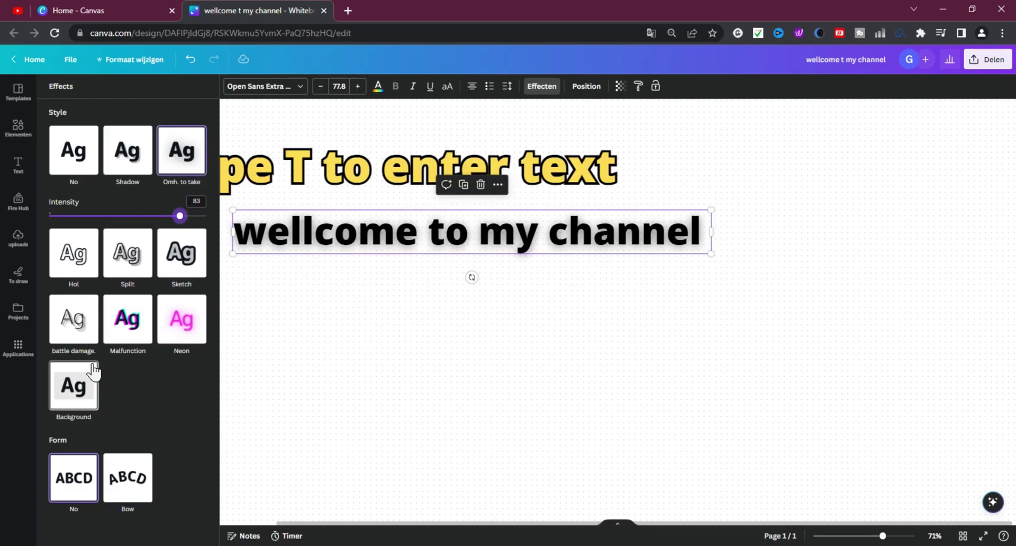
left_click(377, 86)
left_click(140, 347)
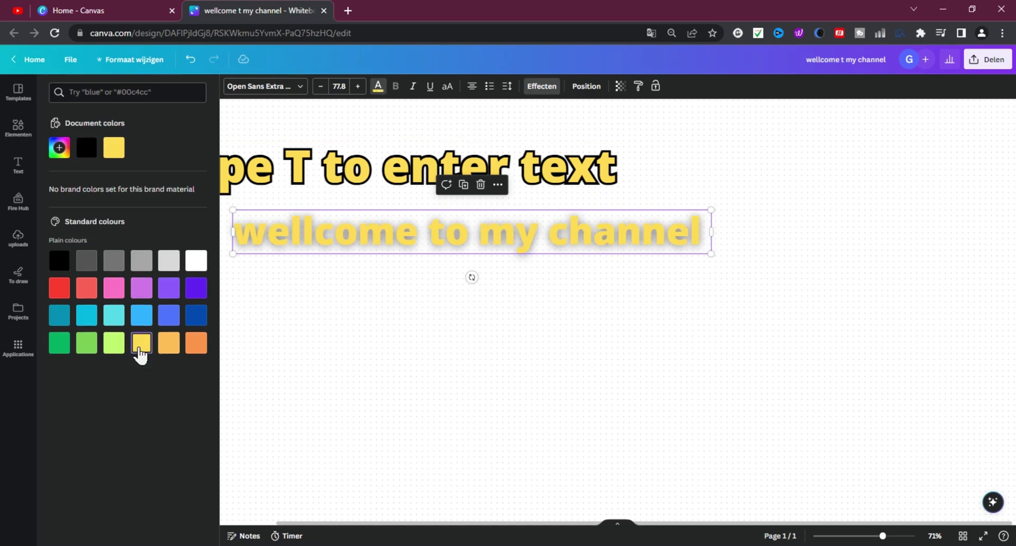
Curve the subscribe text with the Bow effect and reduce its bend to a slight arc
left_click(356, 86)
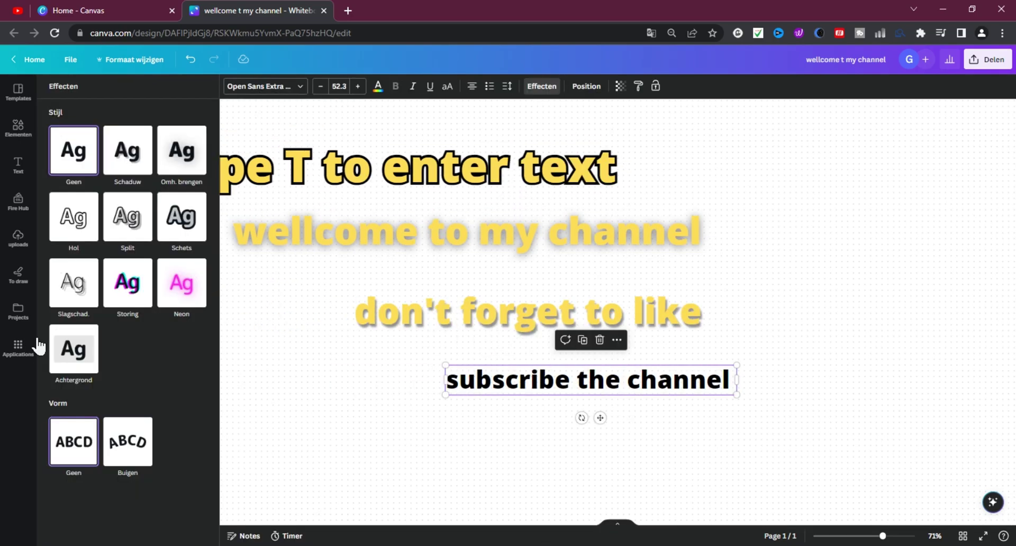
left_click(126, 447)
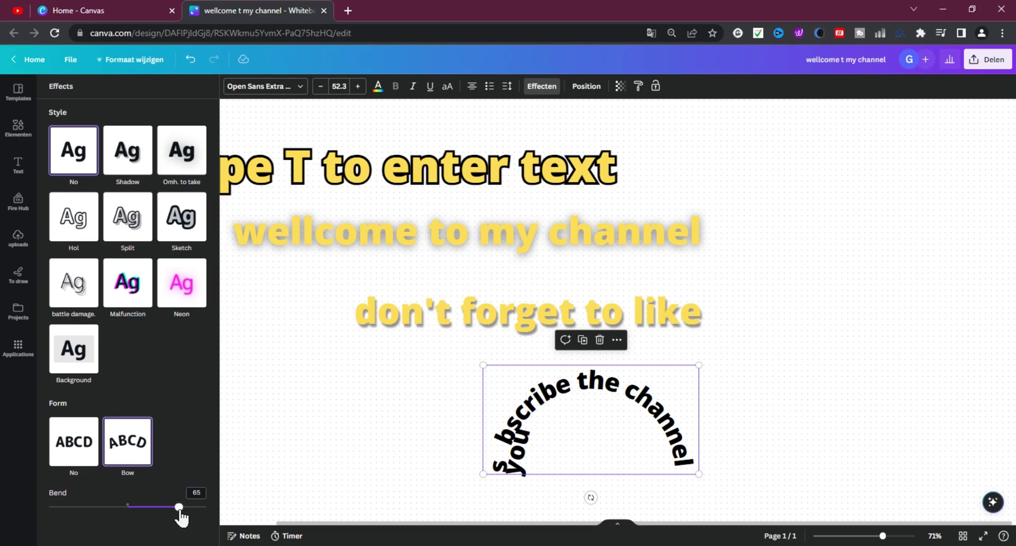
left_click_drag(179, 509, 111, 512)
left_click(320, 466)
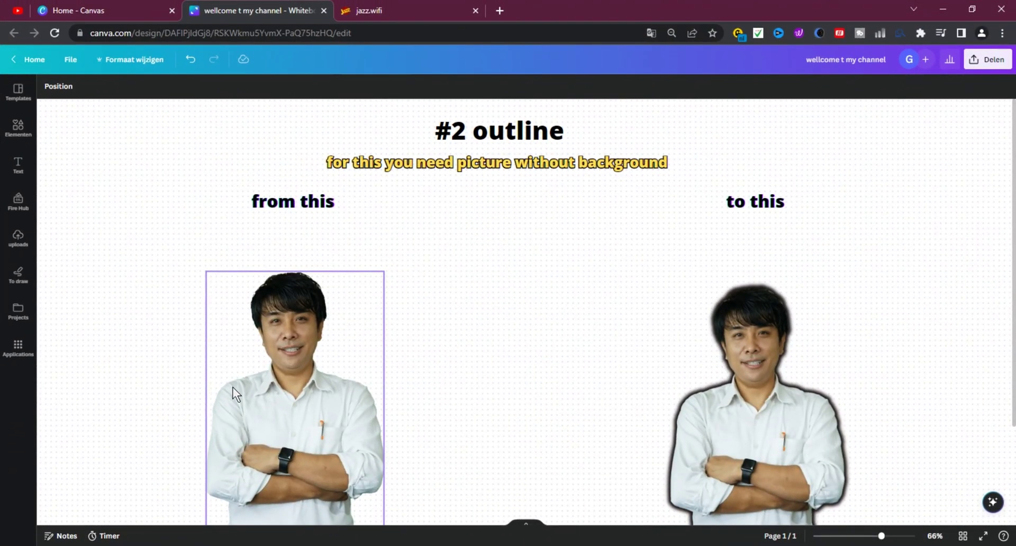
Select the background-free portrait of the man on the '#2 outline' page
left_click(727, 381)
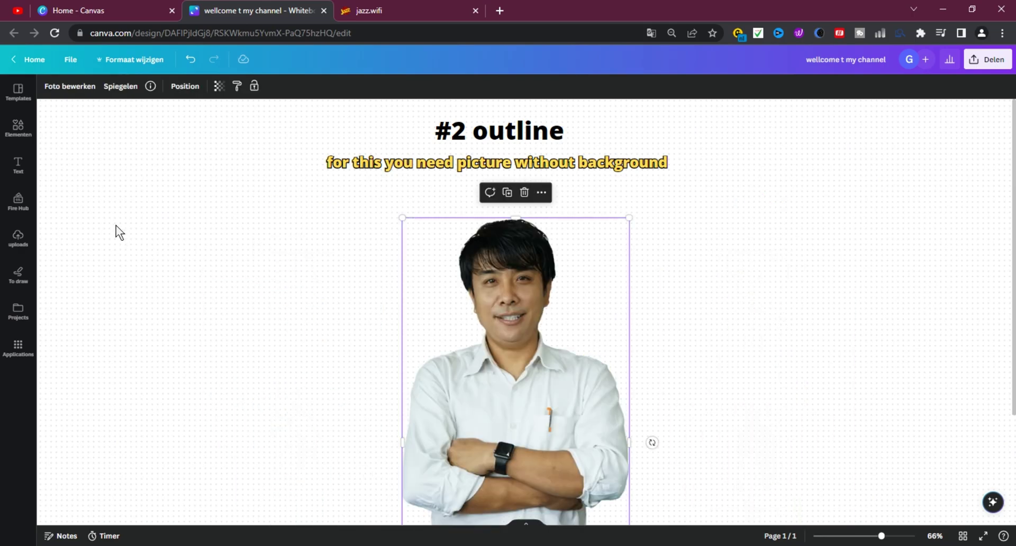
Give the portrait an Outline shadow with size 19, blur 10, distance 0, and green colour
left_click(64, 88)
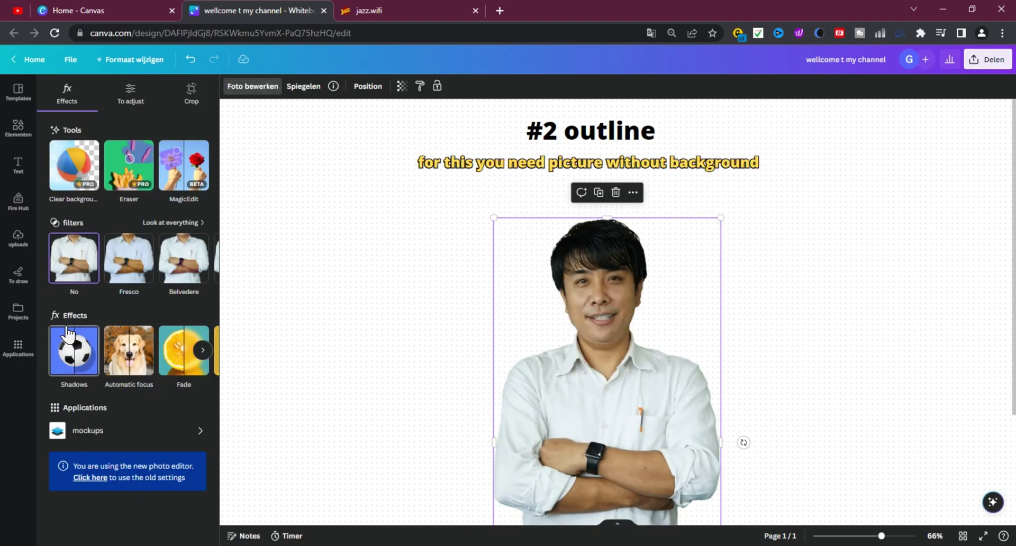
left_click(67, 336)
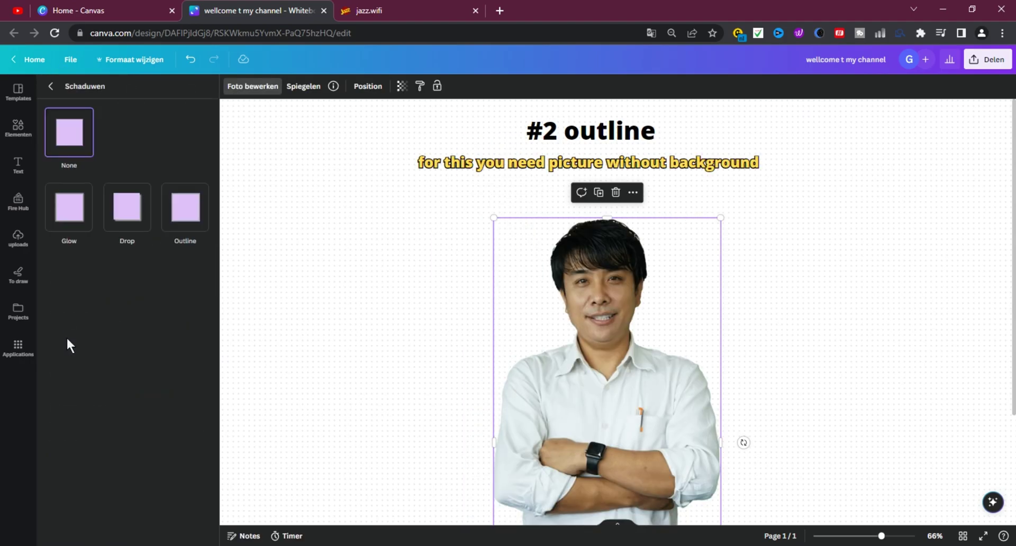
left_click(185, 207)
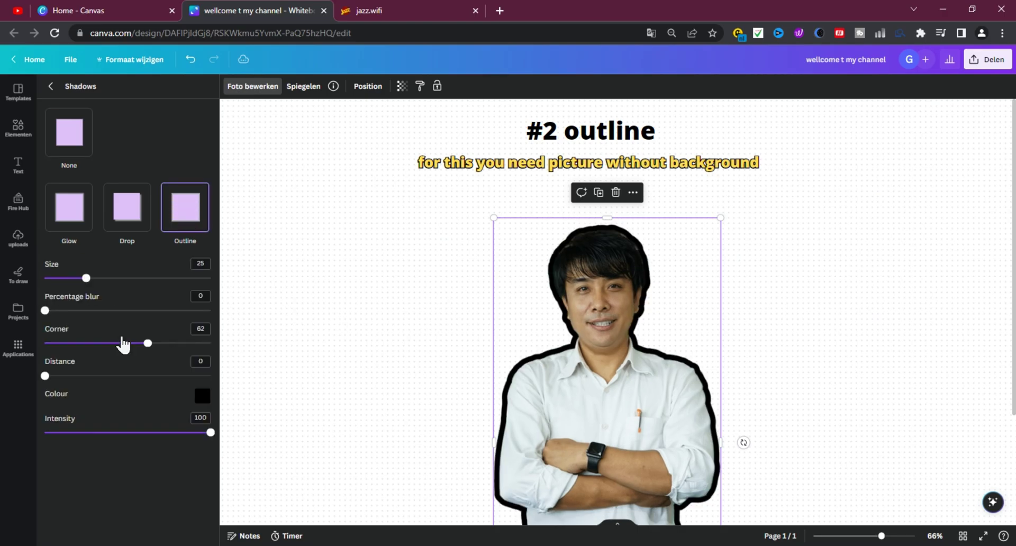
left_click(86, 278)
mouse_move(86, 277)
left_mouse_down()
mouse_move(151, 275)
mouse_move(76, 277)
left_mouse_up()
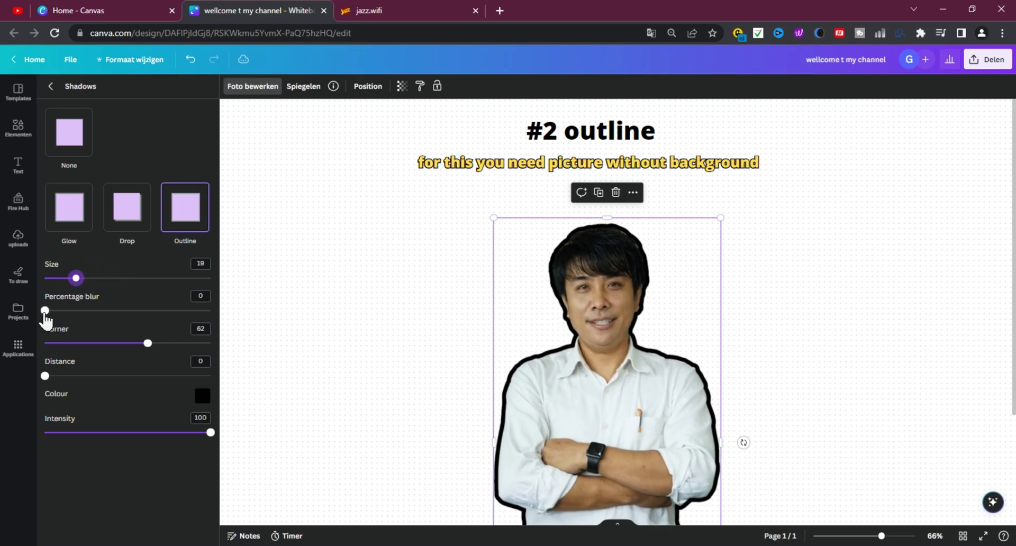
mouse_move(45, 310)
left_mouse_down()
mouse_move(79, 311)
mouse_move(61, 311)
left_mouse_up()
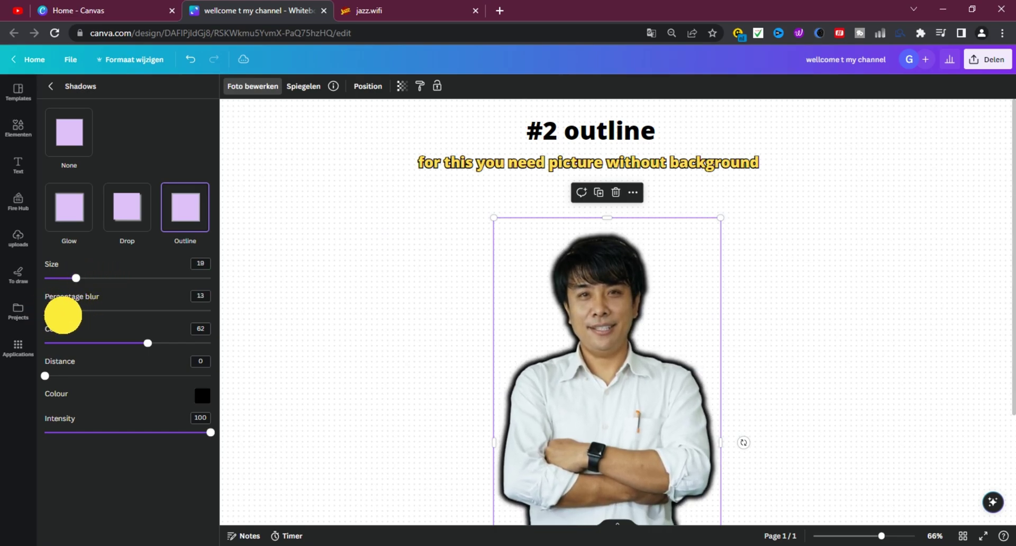
mouse_move(45, 375)
left_mouse_down()
mouse_move(142, 376)
mouse_move(11, 390)
left_mouse_up()
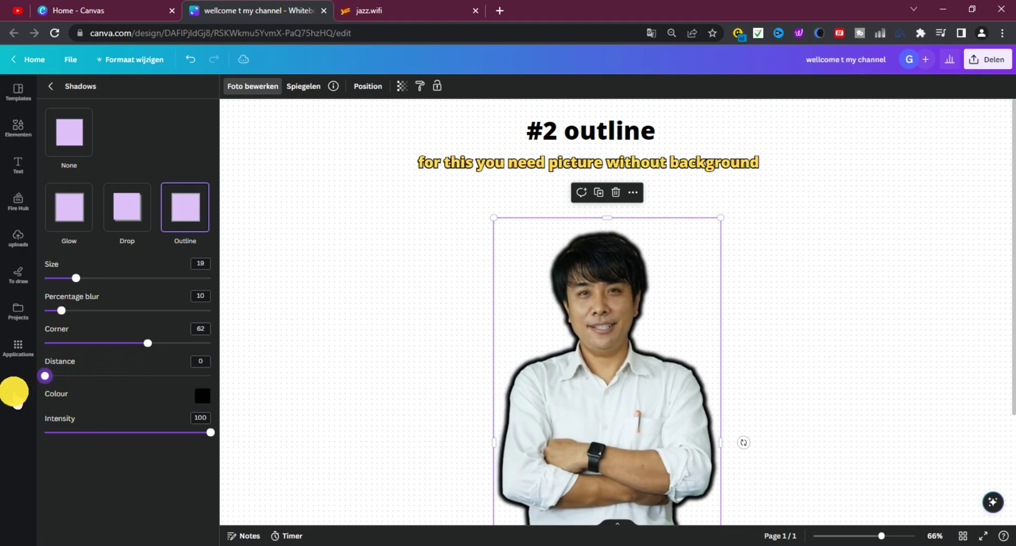
mouse_move(209, 433)
left_mouse_down()
mouse_move(90, 431)
mouse_move(211, 432)
left_mouse_up()
left_click(202, 396)
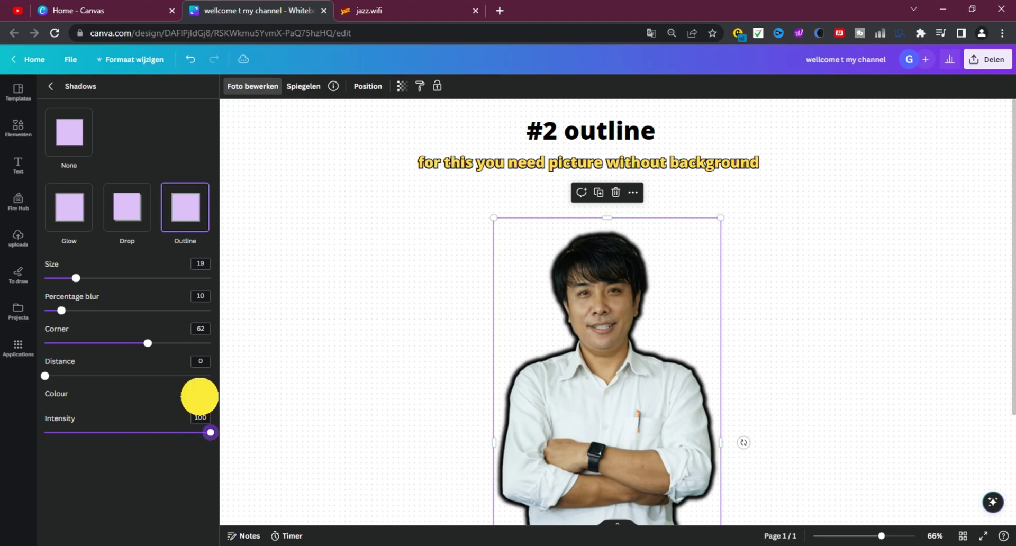
left_click(282, 430)
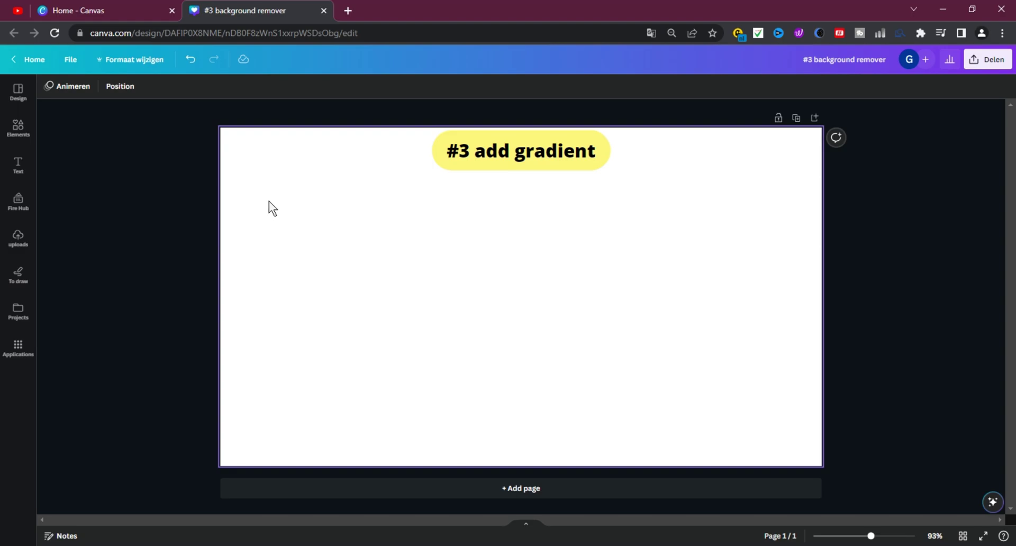
Turn the page background into a three-stop gradient shifting brown on the right
left_click(358, 257)
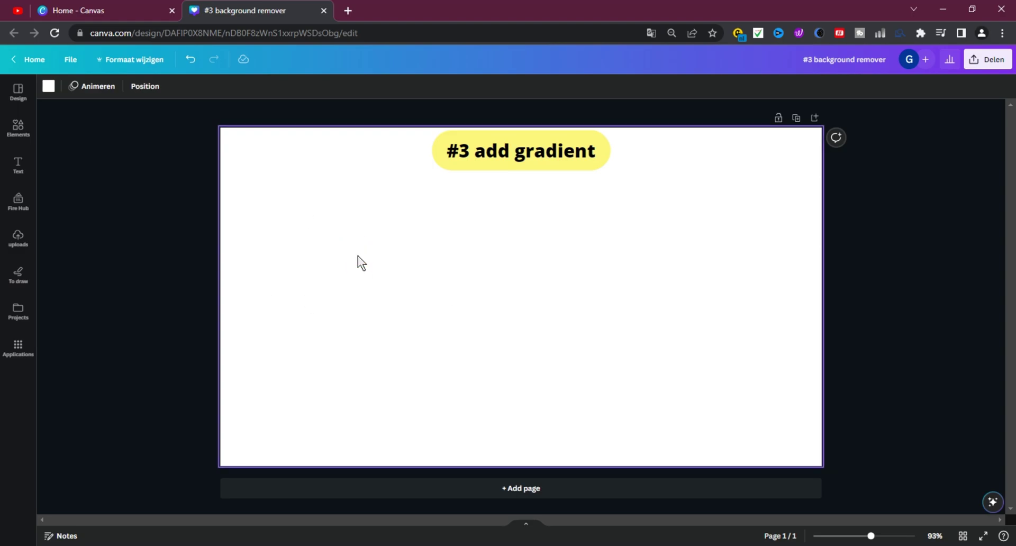
left_click(49, 86)
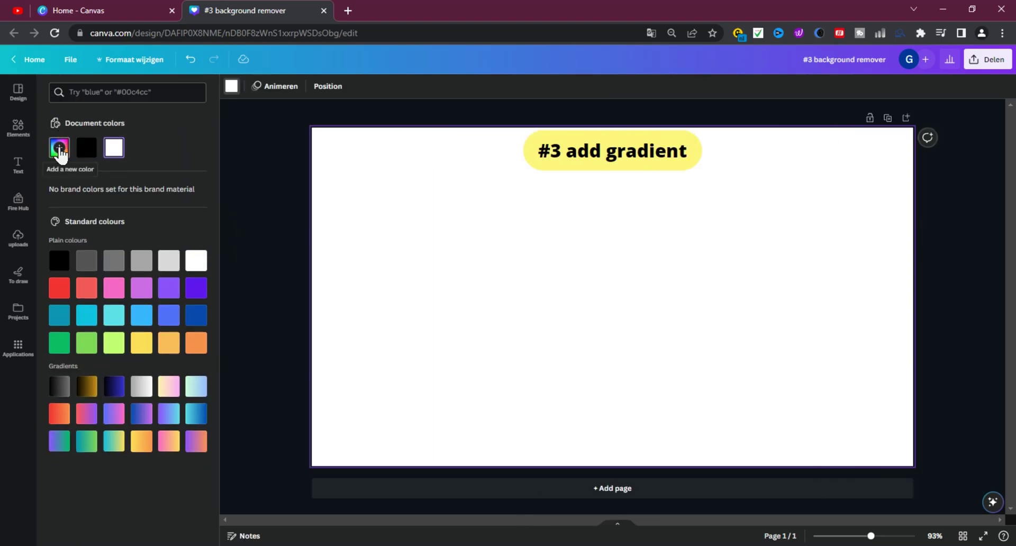
left_click(60, 150)
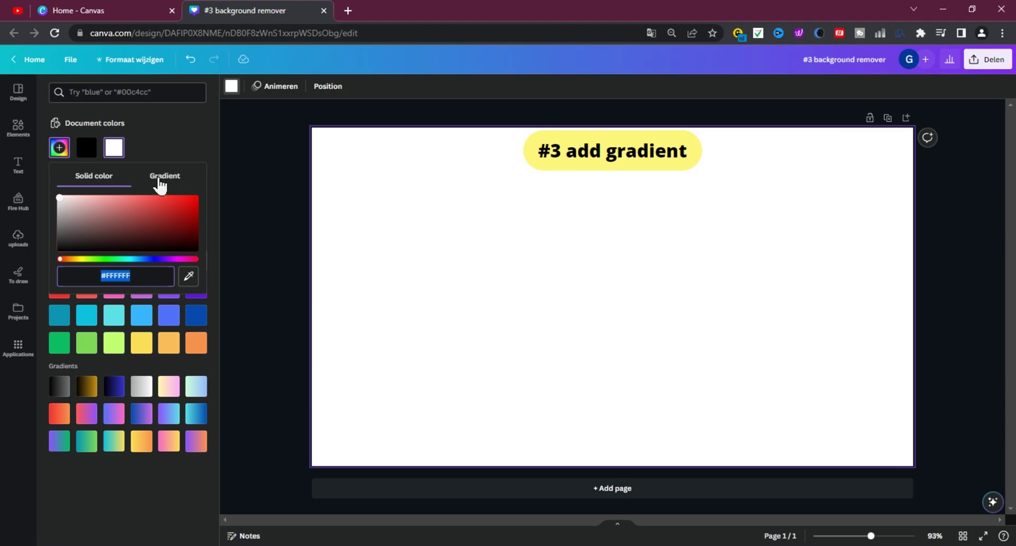
left_click(161, 183)
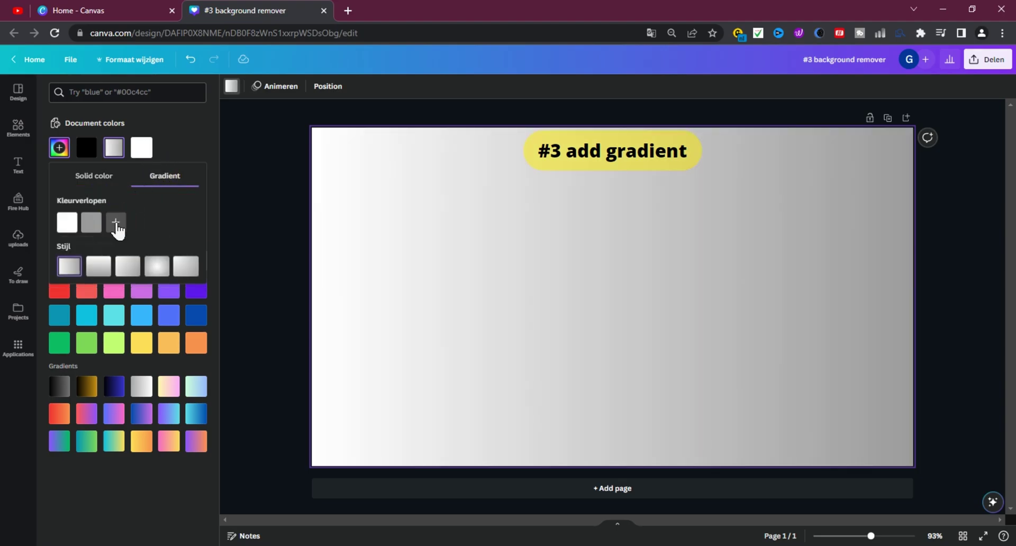
left_click(116, 222)
left_click_drag(136, 267, 159, 293)
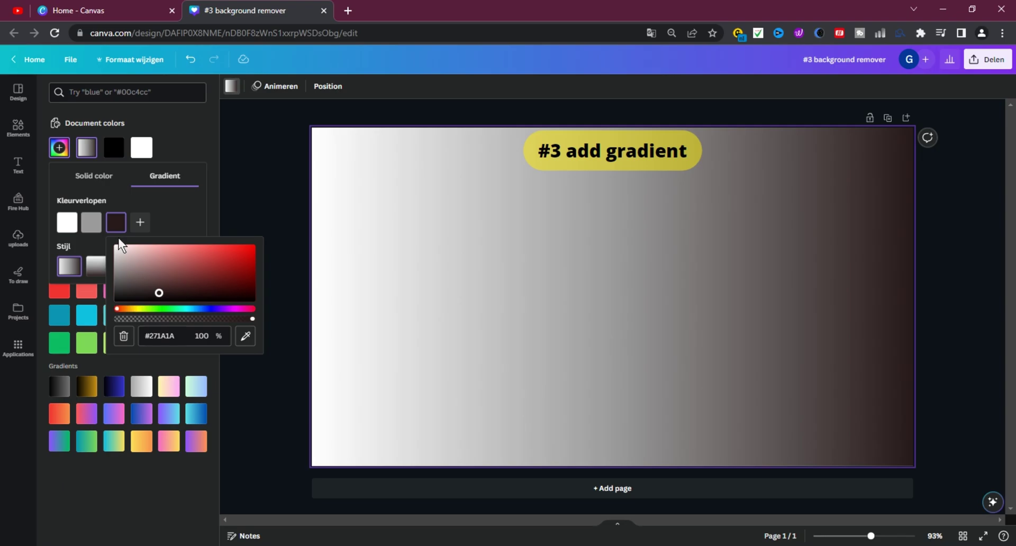
Set the middle gradient stop to olive #9B8721 and the first to dark brown #3D3131
left_click(93, 221)
left_click(110, 308)
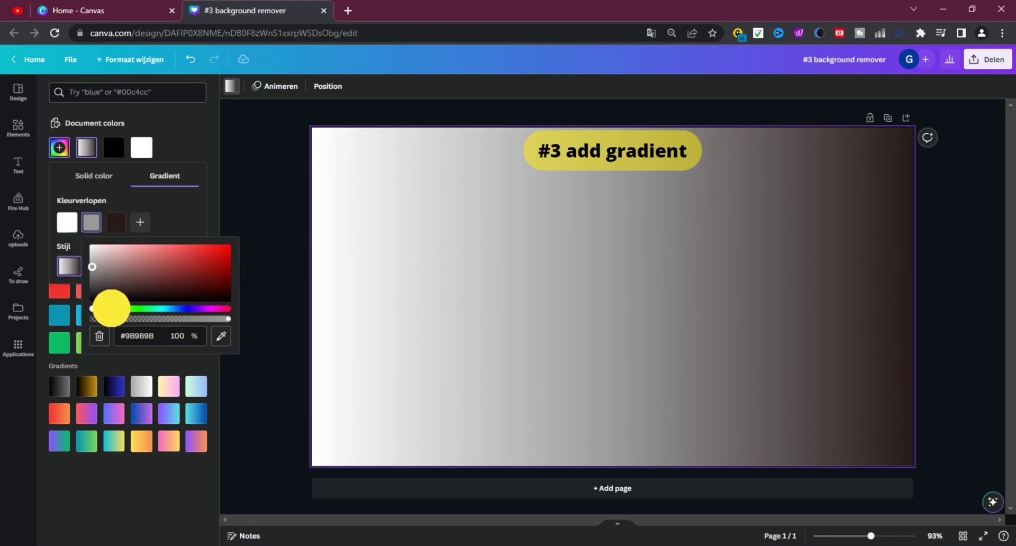
left_click_drag(147, 261, 200, 267)
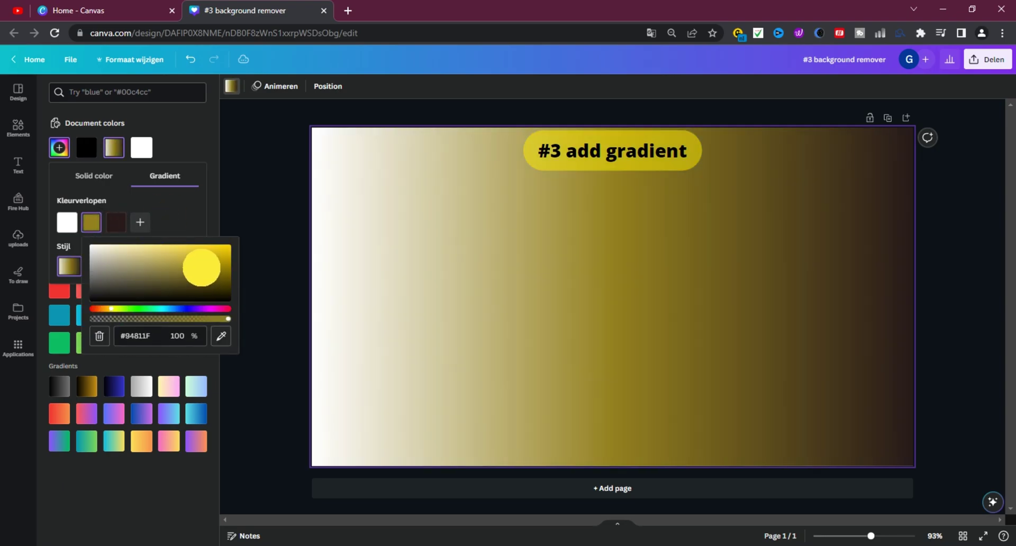
left_click(67, 221)
left_click(94, 288)
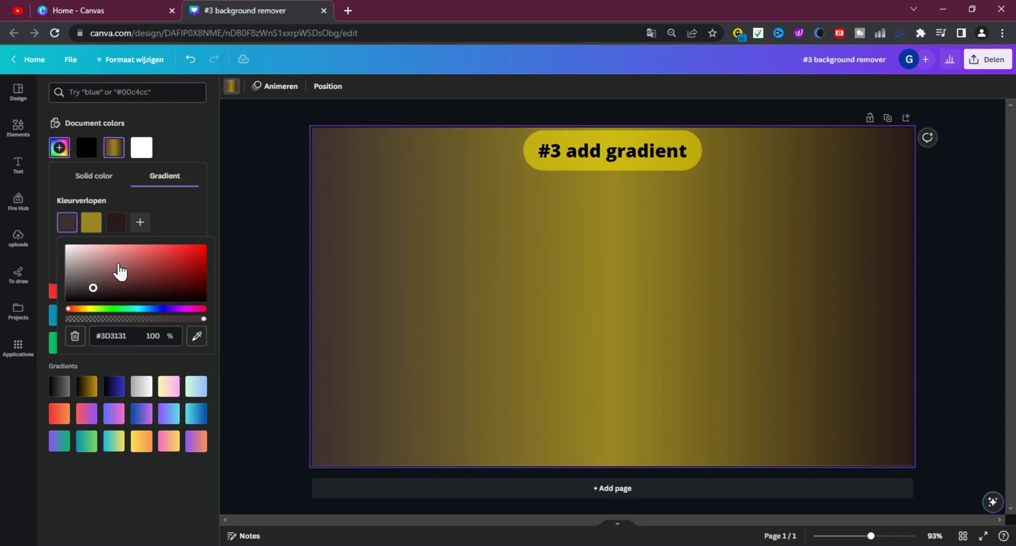
left_click(189, 219)
left_click(388, 295)
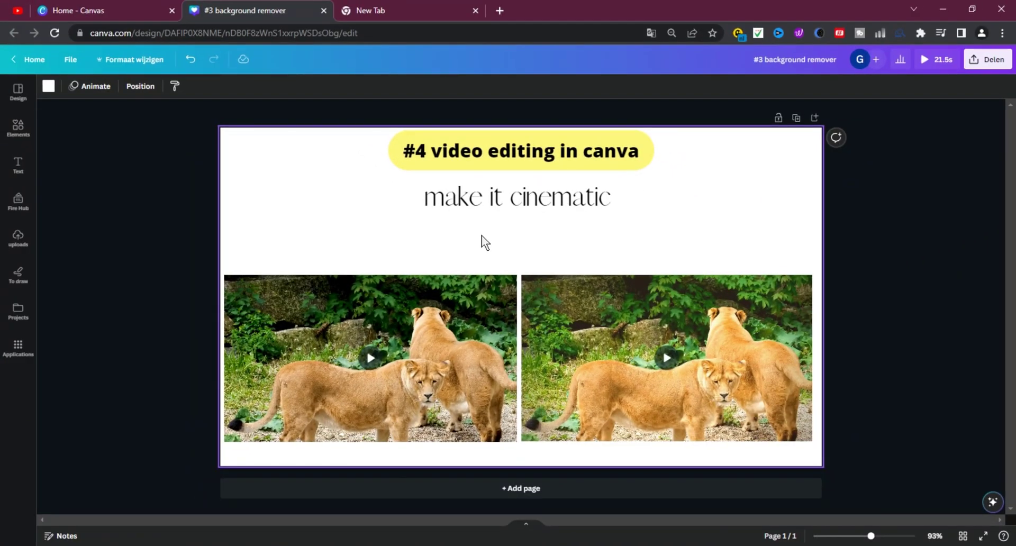
Apply video edits to the right lion clip, then scroll to the '#5 AI magic edit' page
left_click(606, 349)
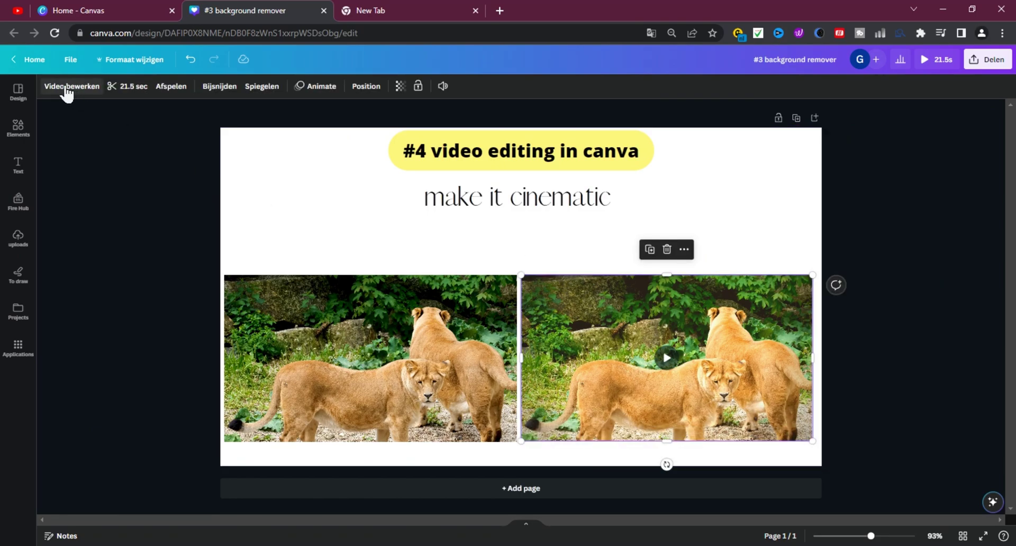
left_click(73, 90)
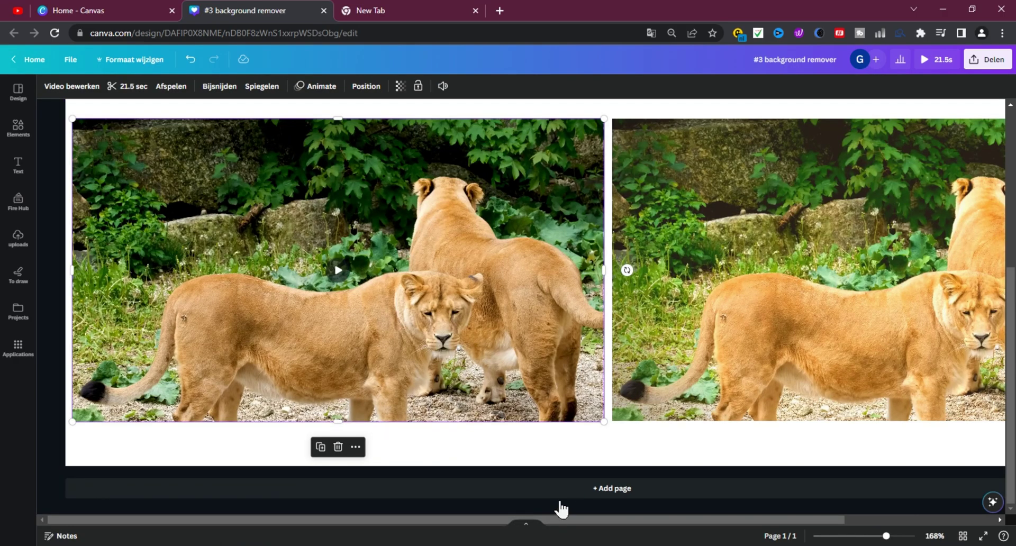
mouse_move(561, 520)
left_mouse_down()
mouse_move(643, 520)
mouse_move(653, 509)
left_mouse_up()
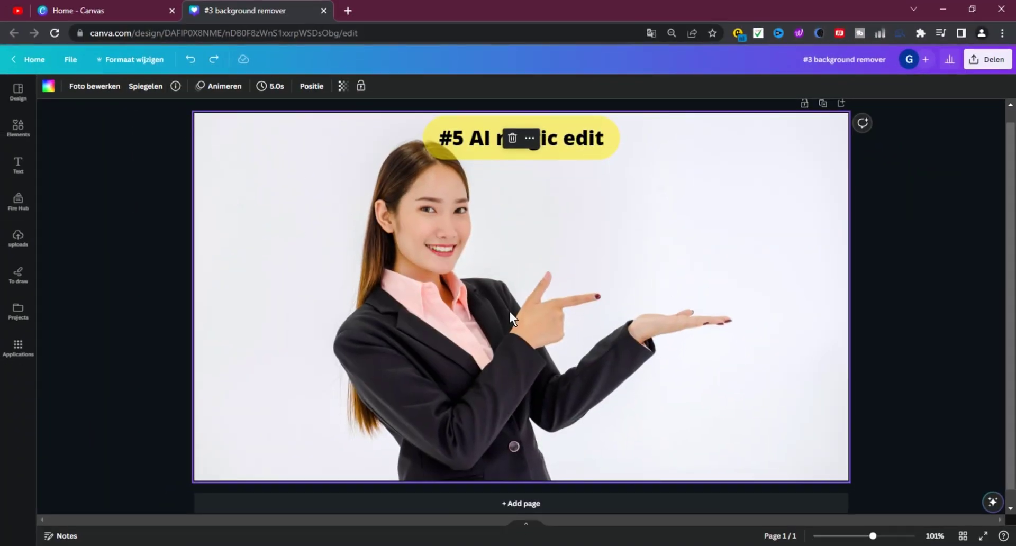
Brush the area above the woman's palm in Magic Edit at brush size 28
left_click(91, 90)
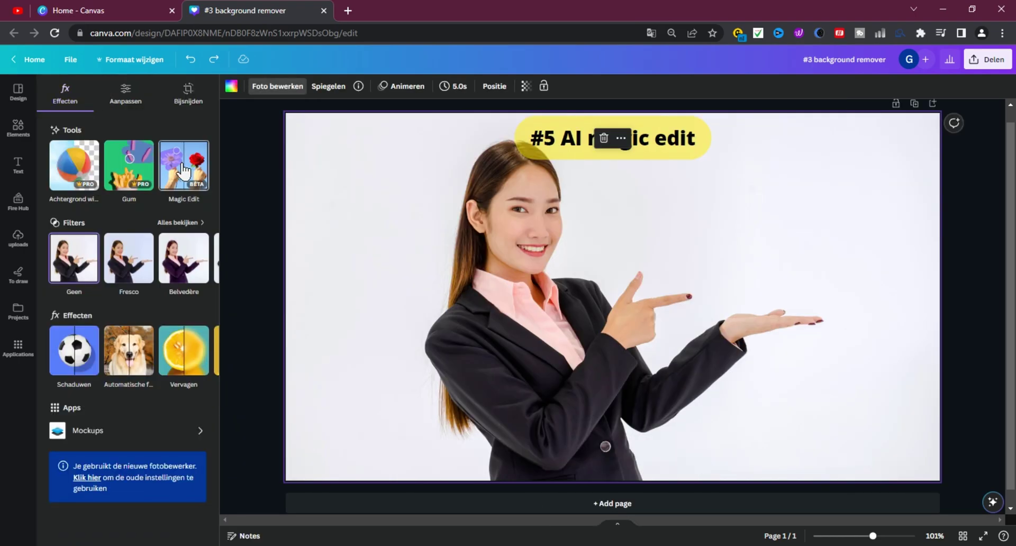
left_click(182, 169)
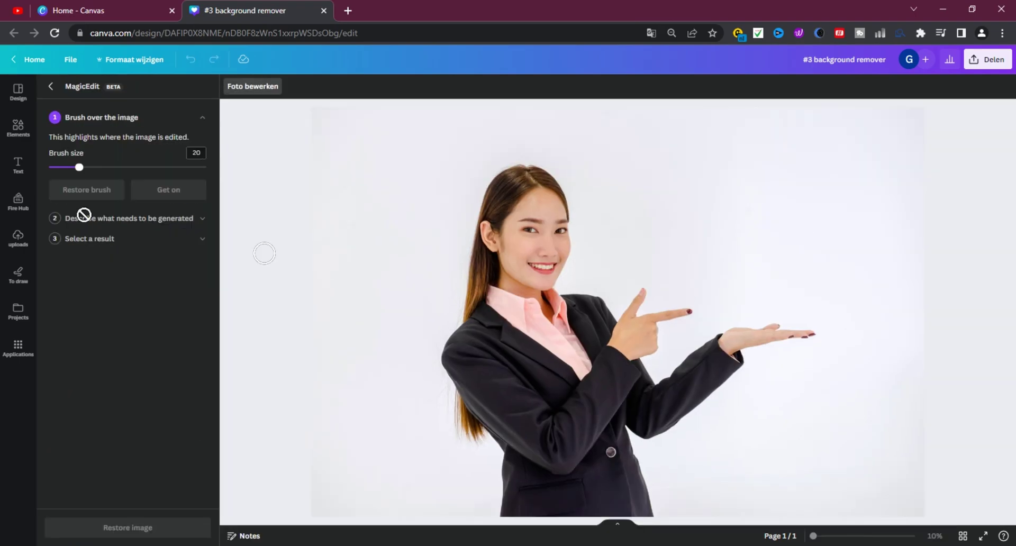
left_click(91, 168)
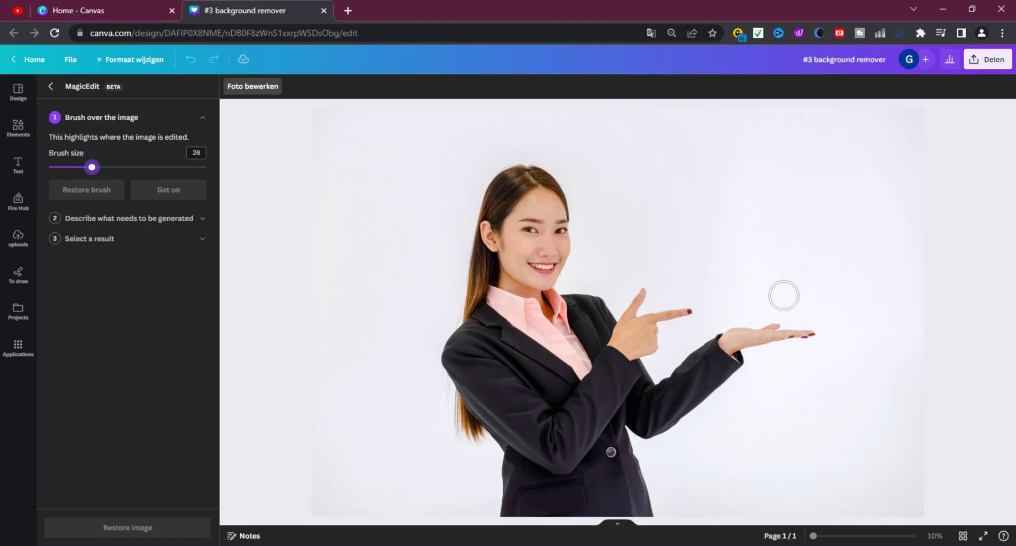
mouse_move(740, 316)
left_mouse_down()
mouse_move(774, 315)
mouse_move(794, 296)
mouse_move(750, 294)
mouse_move(769, 309)
mouse_move(762, 316)
left_mouse_up()
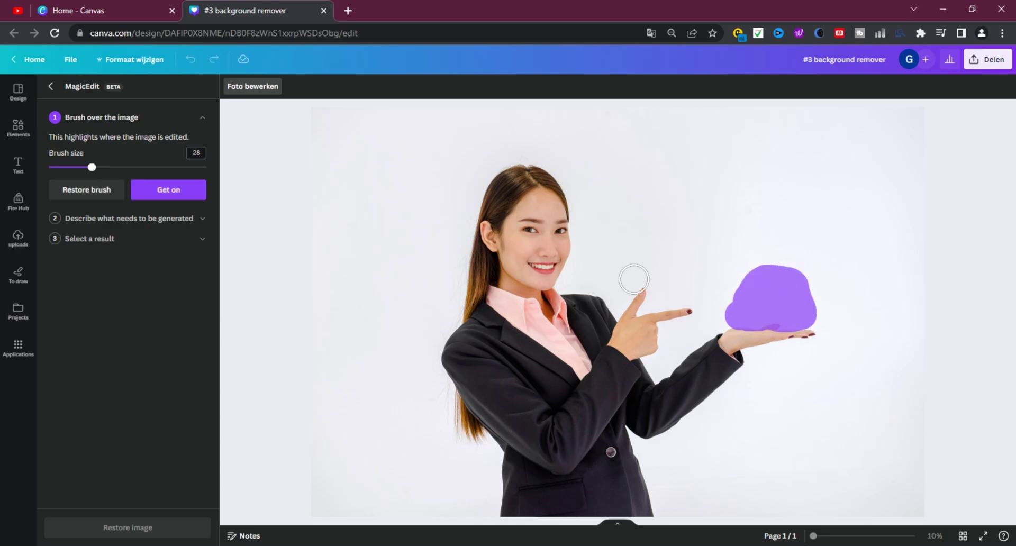
left_click(157, 187)
Generate a YouTube object on the palm from the prompt 'youtuben', trying the fourth and third results
left_click(84, 192)
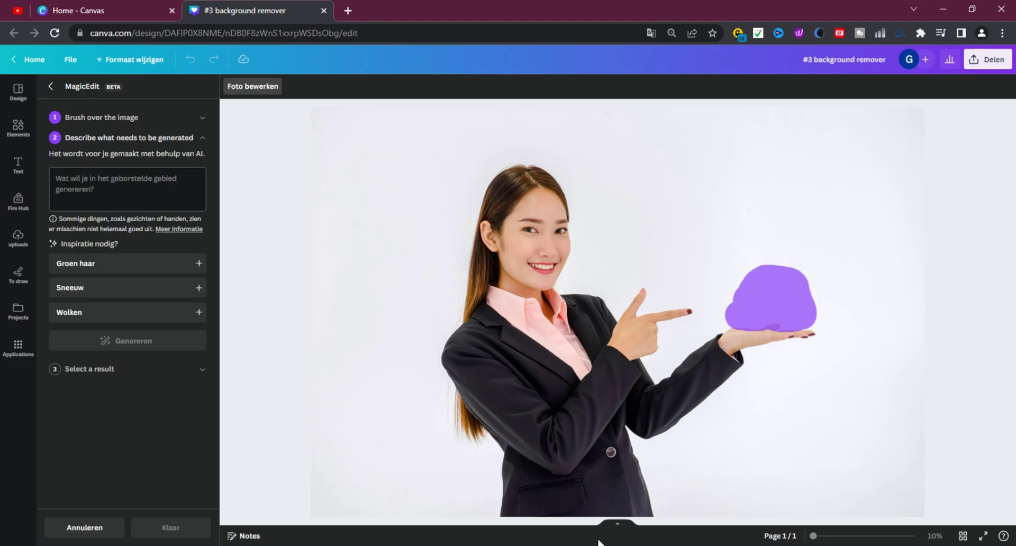
type("youtube subscribe butto")
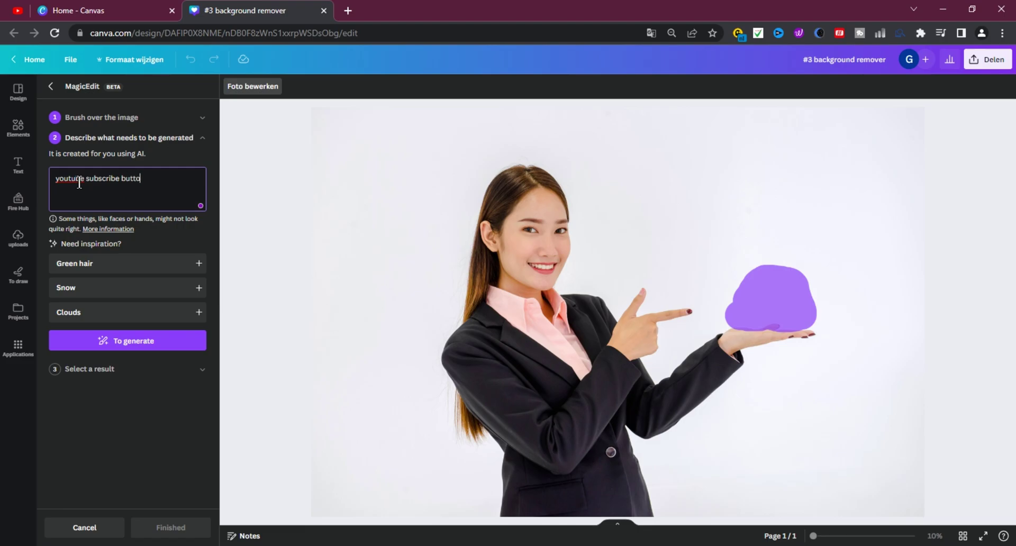
type("n")
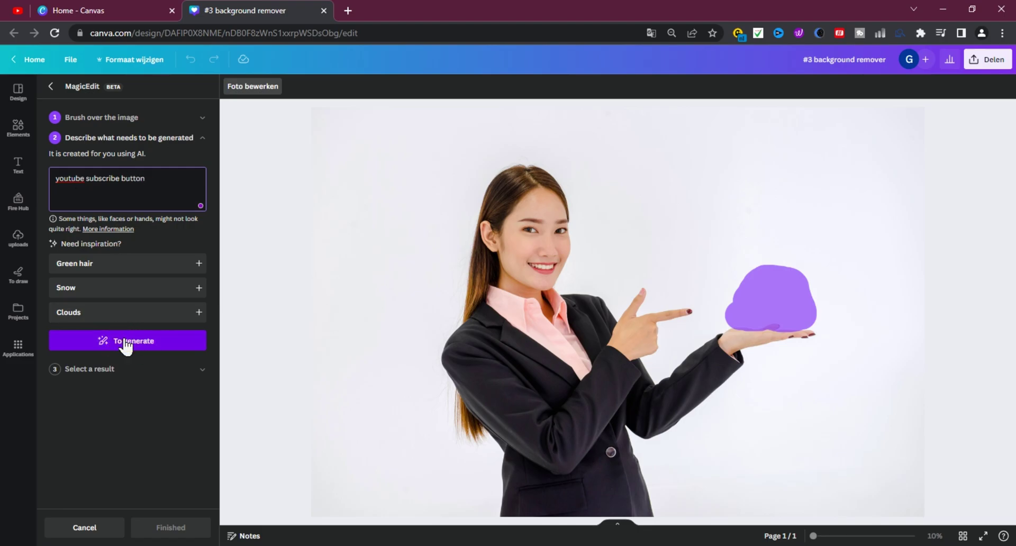
left_click(125, 342)
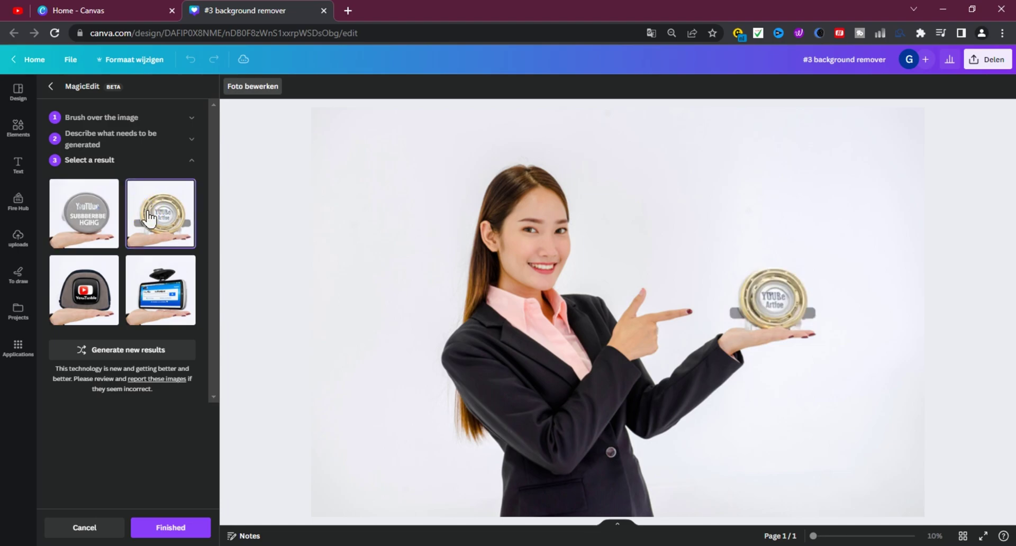
left_click(159, 297)
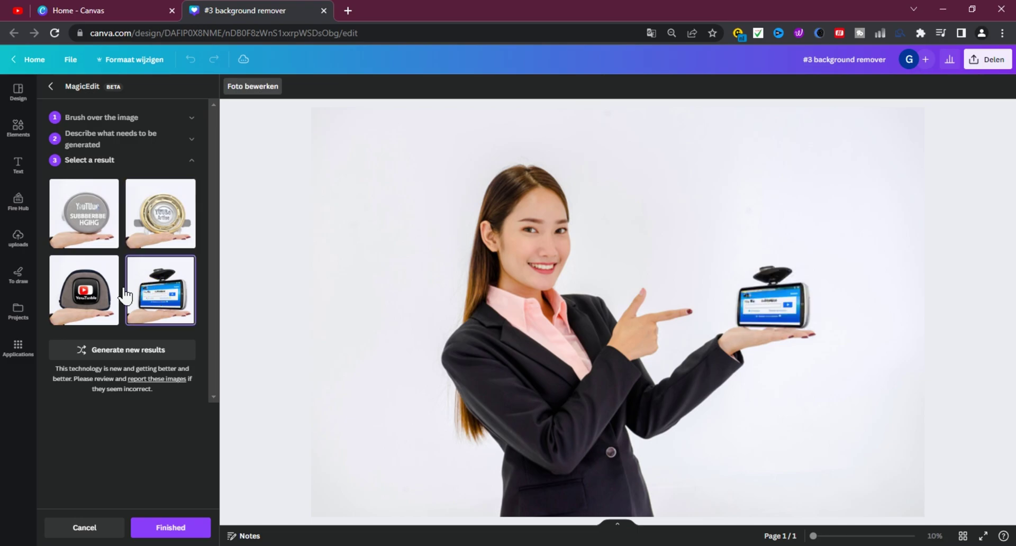
left_click(92, 298)
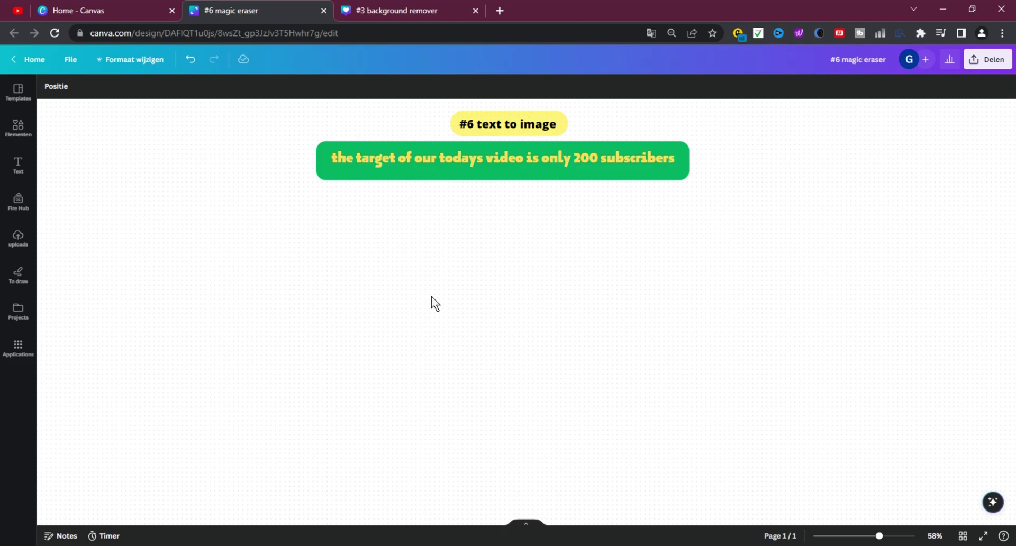
Search Apps for 'text to image' and launch the Text to Image app
left_click(15, 344)
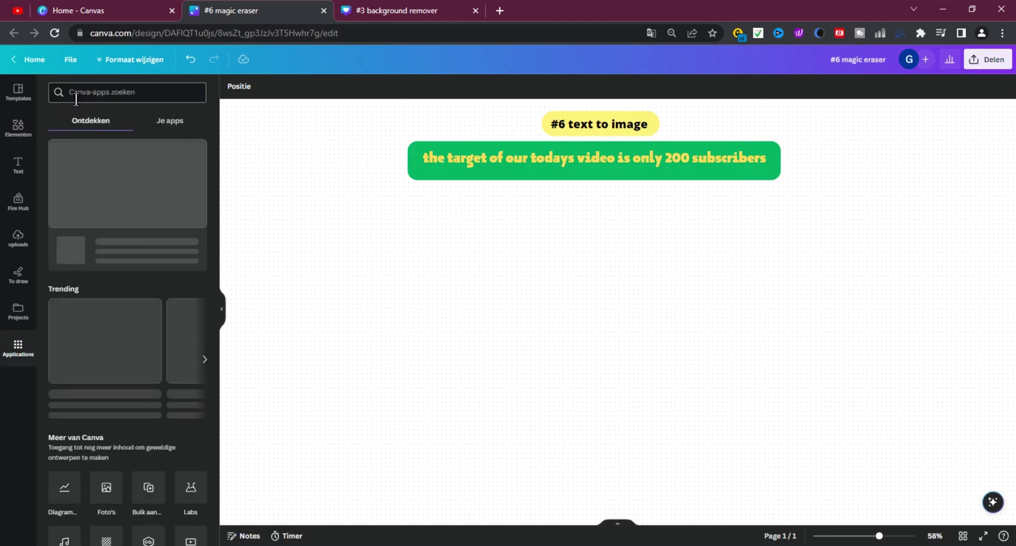
type("text to image")
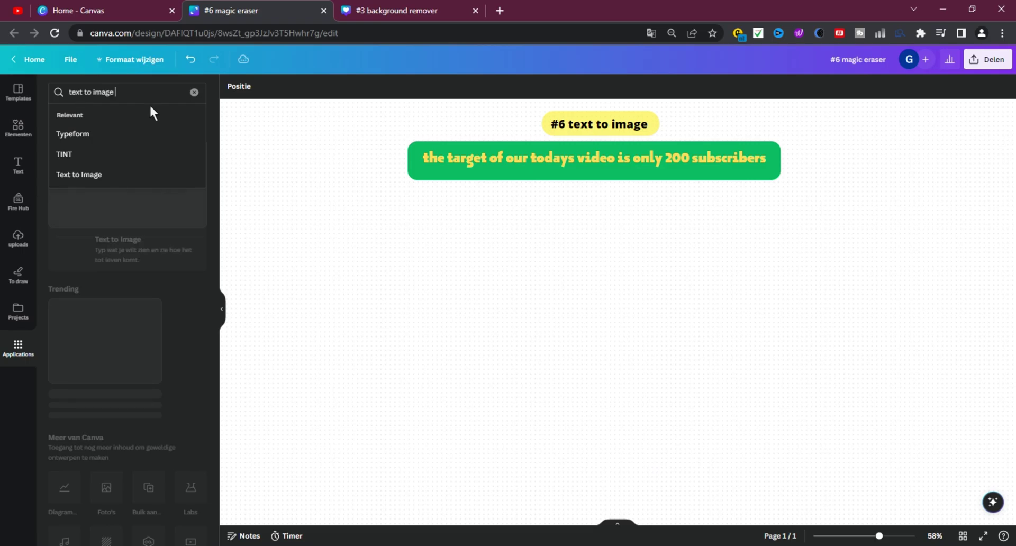
left_click(104, 176)
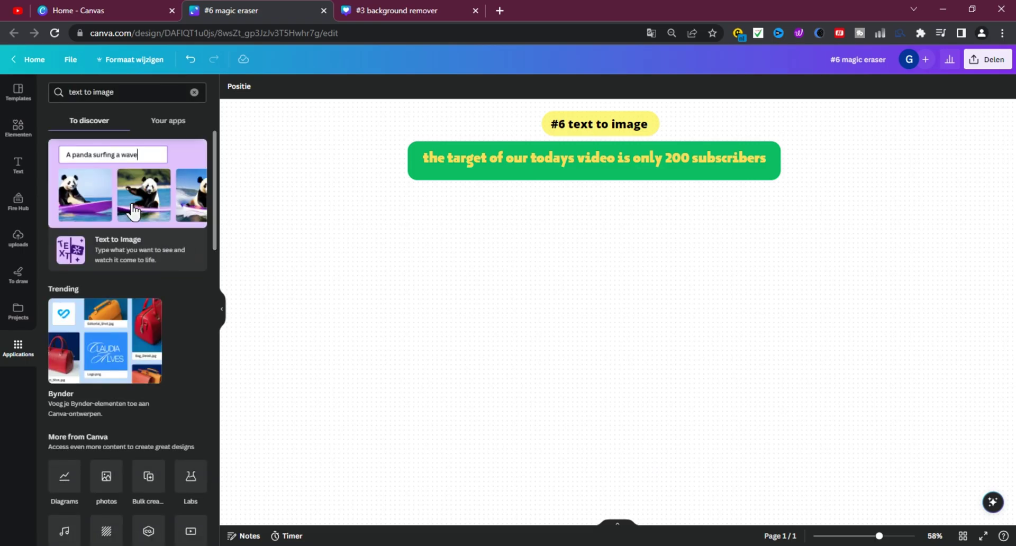
left_click(132, 207)
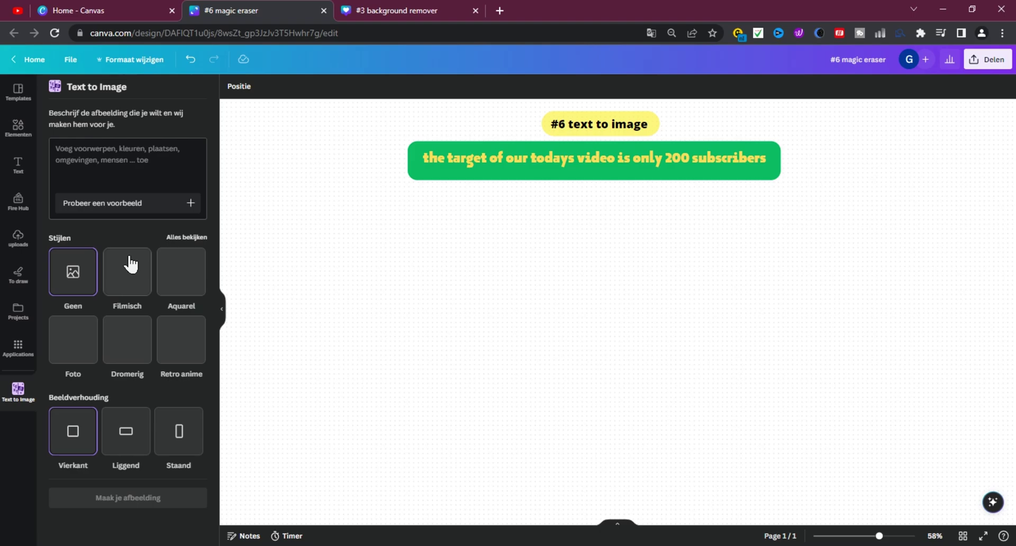
Generate Dreamy-style landscape images of a bearded man sitting under a tree
type(",")
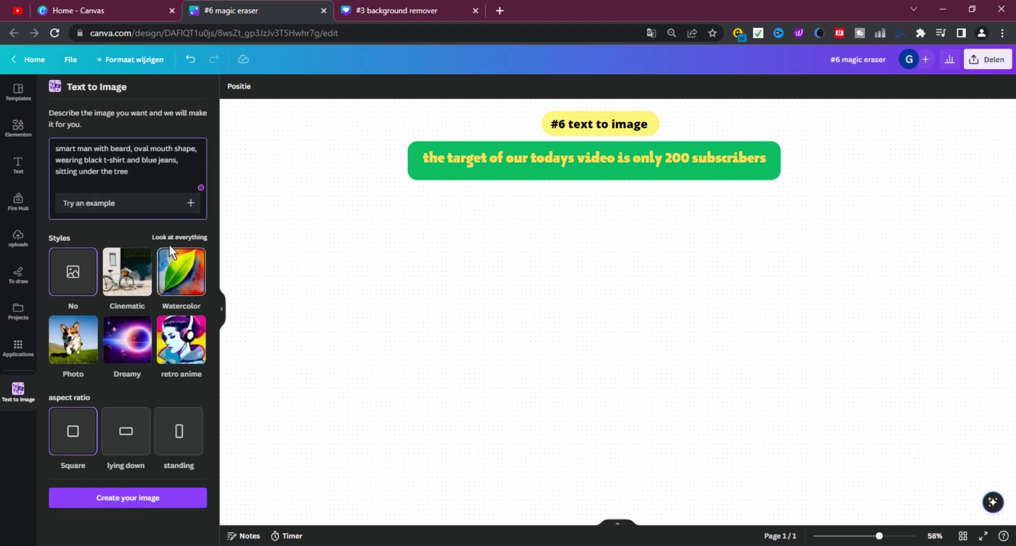
left_click(152, 311)
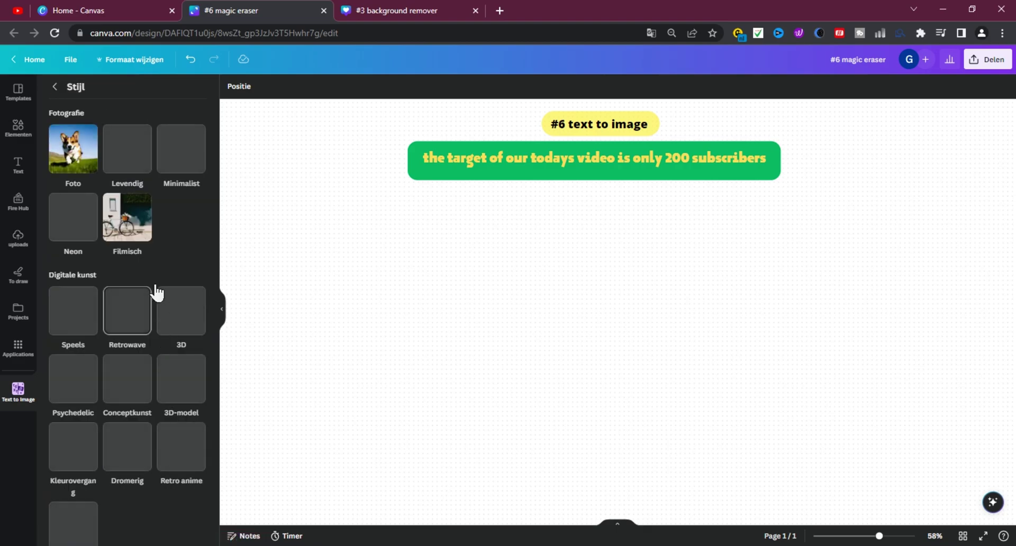
scroll(165, 286, "down", 3)
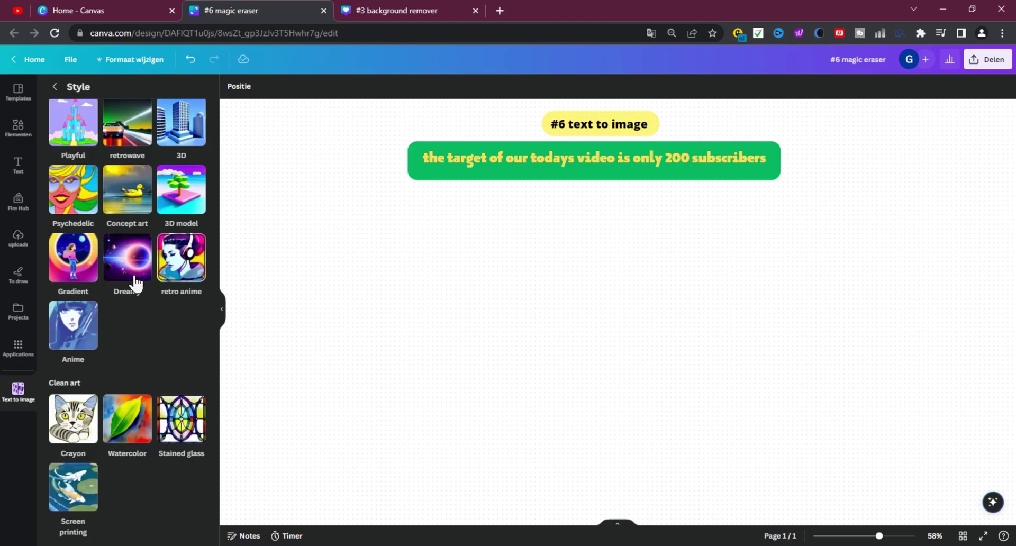
left_click(116, 258)
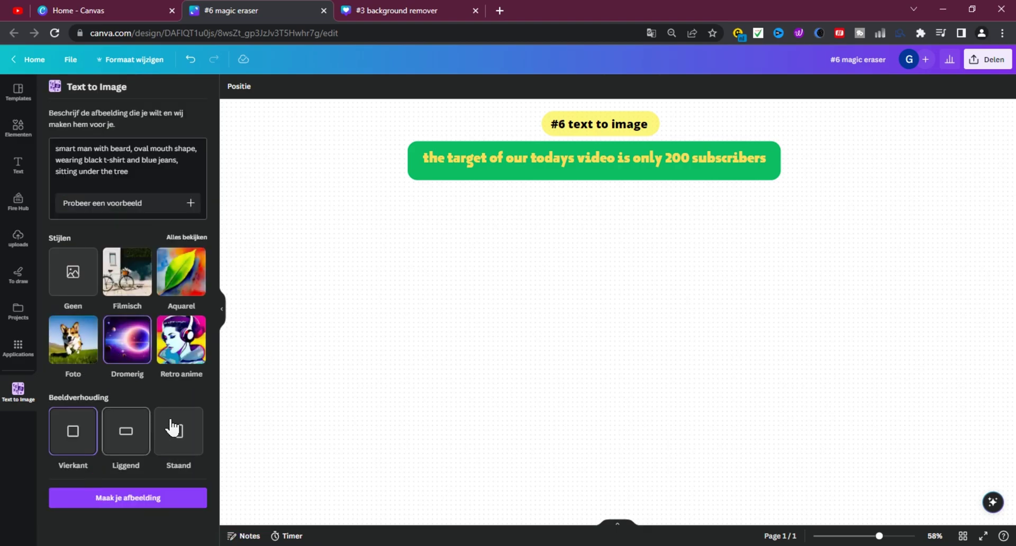
left_click(125, 440)
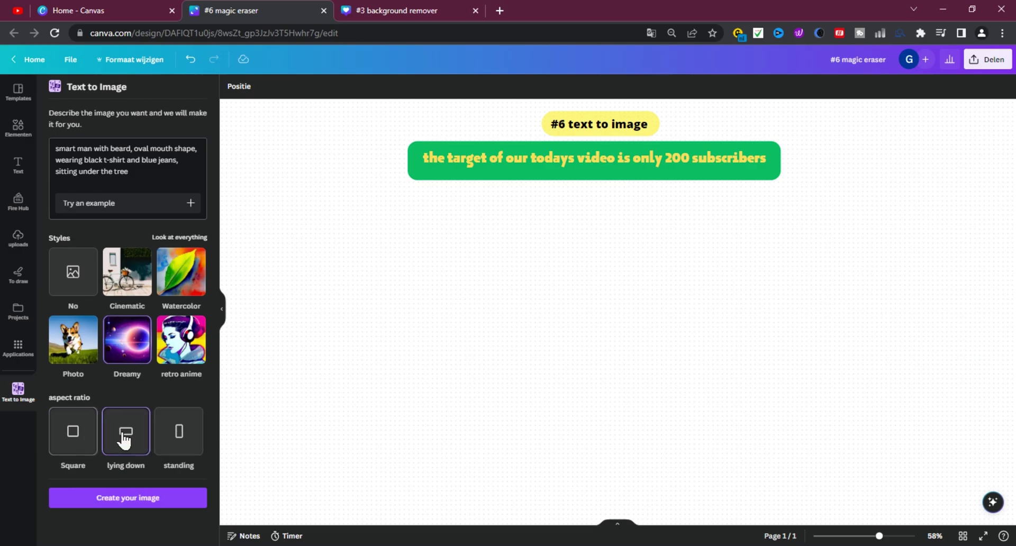
left_click(117, 507)
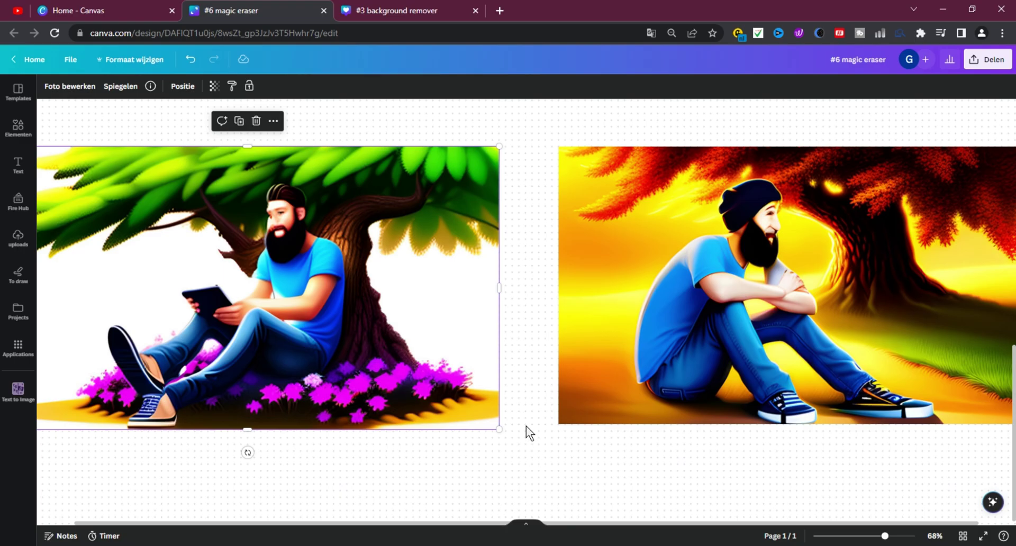
Scroll the page to review the four tree-and-bearded-man images beneath the '#6 text to image' heading
scroll(526, 426, "up", 3)
scroll(525, 426, "up", 3)
scroll(570, 405, "up", 1)
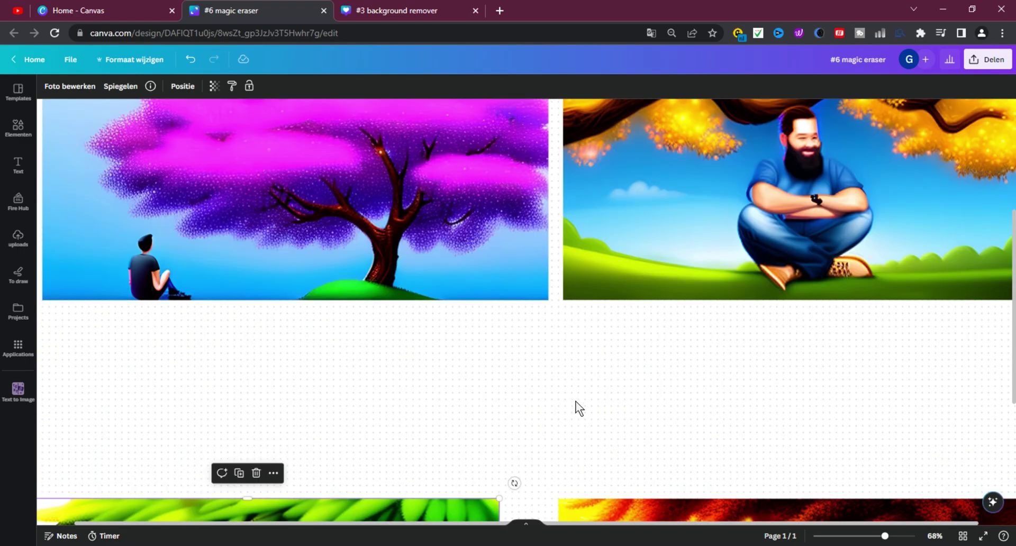
scroll(575, 401, "up", 10)
scroll(575, 401, "up", 2)
scroll(576, 401, "down", 2)
scroll(575, 401, "down", 1)
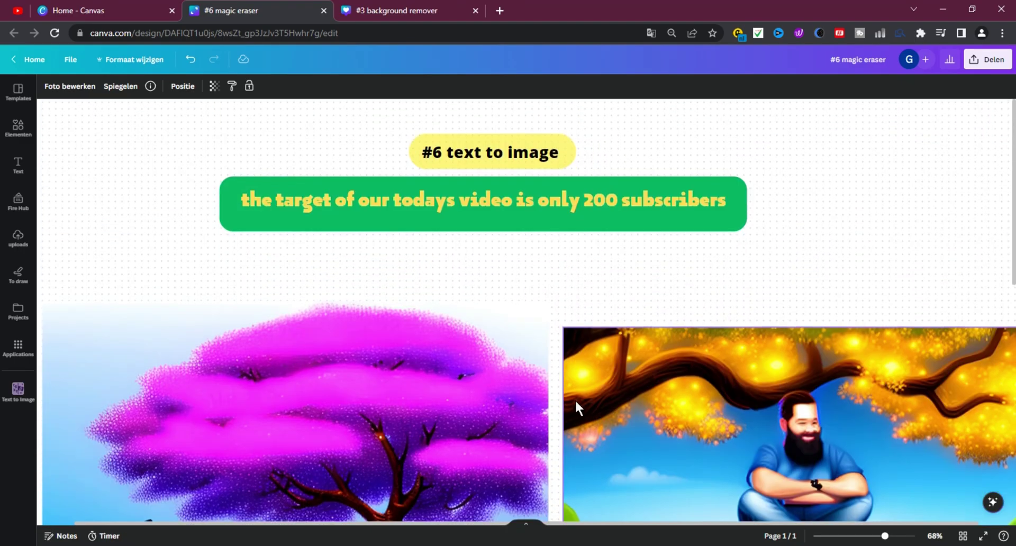
scroll(575, 402, "down", 2)
scroll(575, 402, "down", 2)
scroll(576, 402, "down", 1)
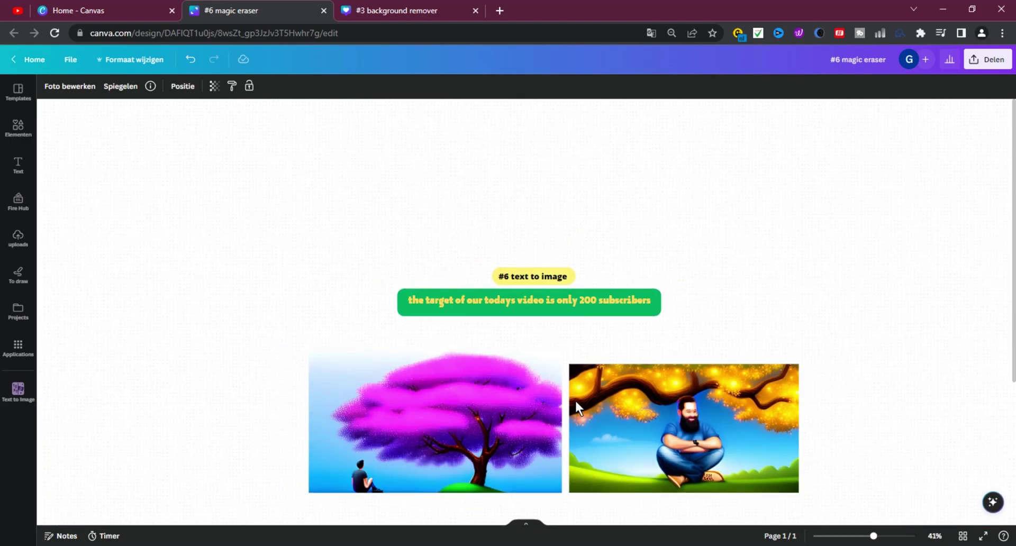
scroll(575, 402, "down", 1)
scroll(576, 401, "down", 2)
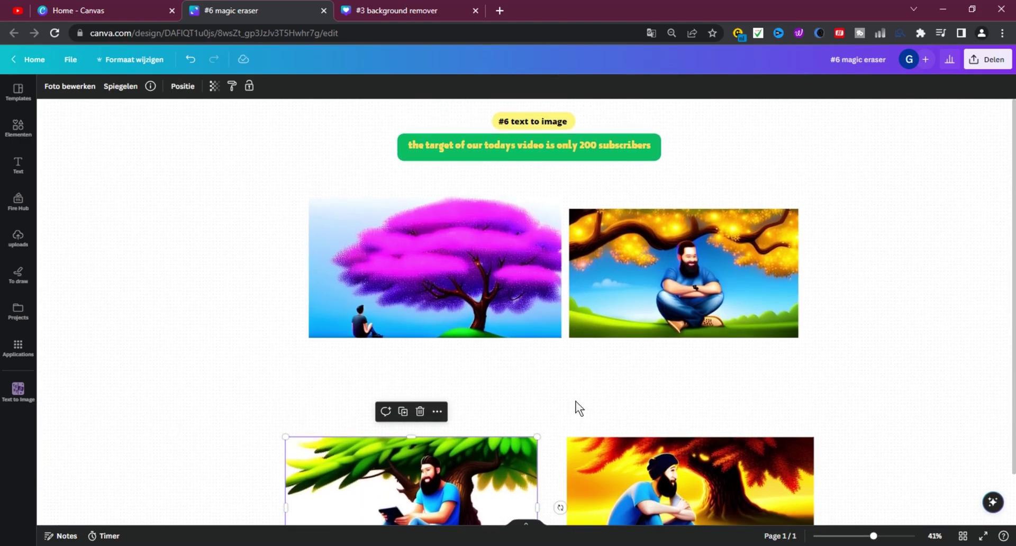
scroll(576, 401, "up", 1)
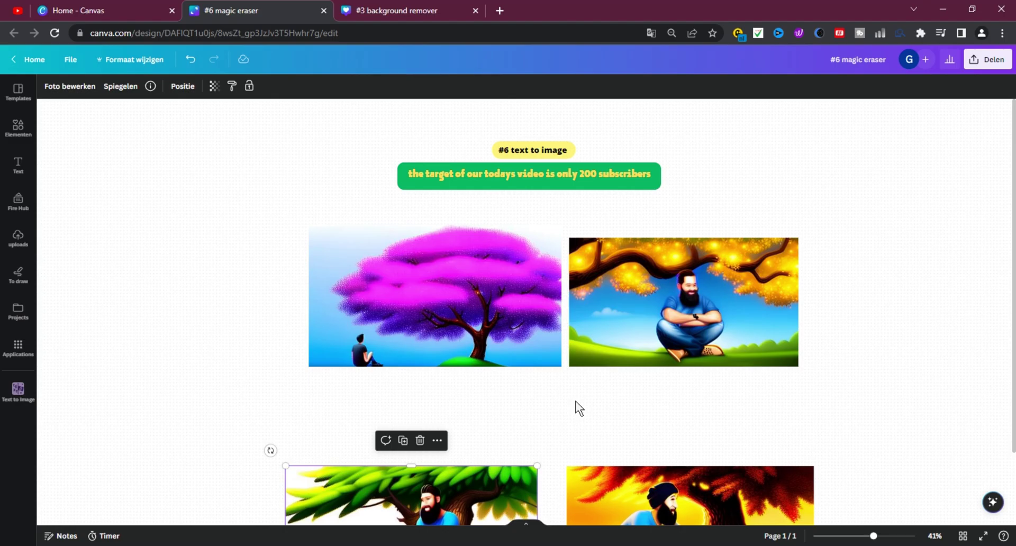